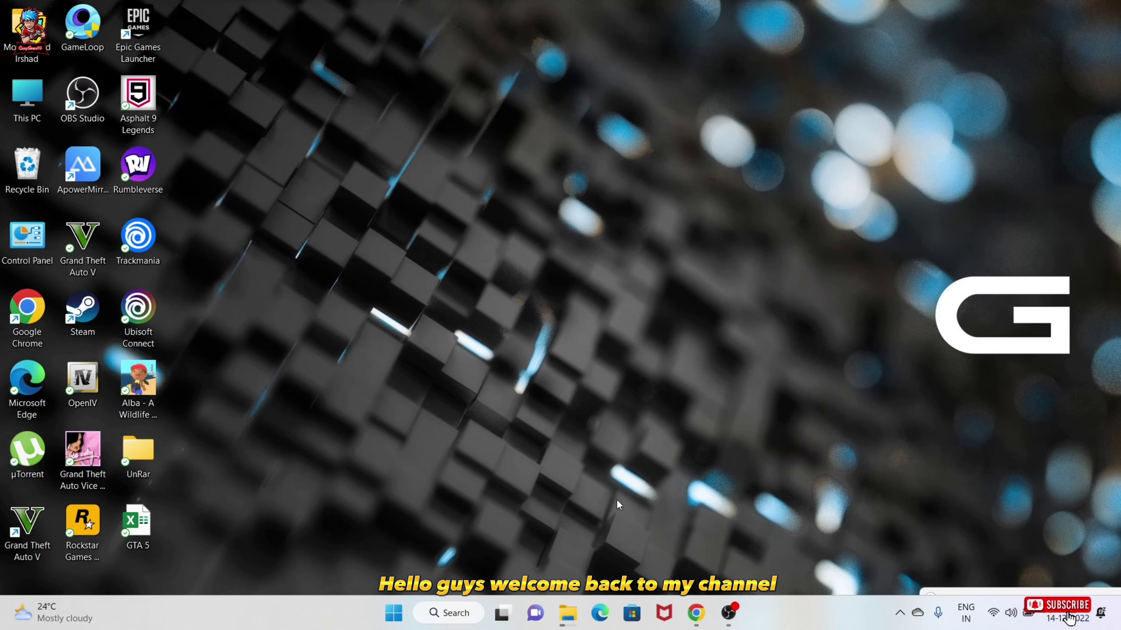
- Bring back the Ford Mustang Mach-E 1400 2021 [Add-On] mod page and highlight its title
left_click(695, 615)
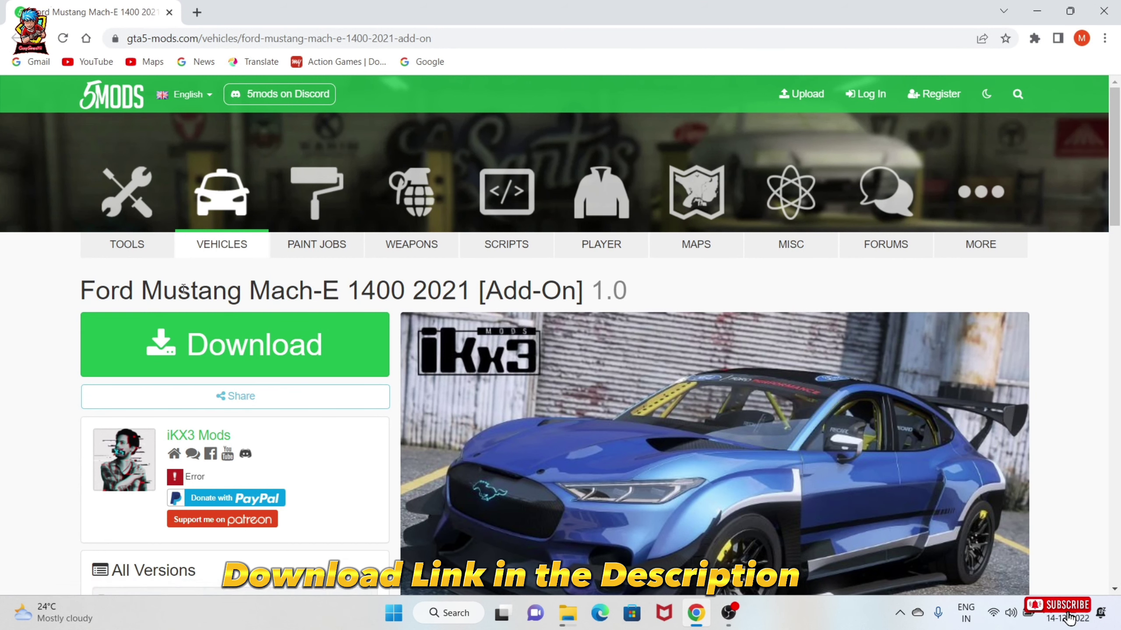
left_click_drag(75, 295, 470, 288)
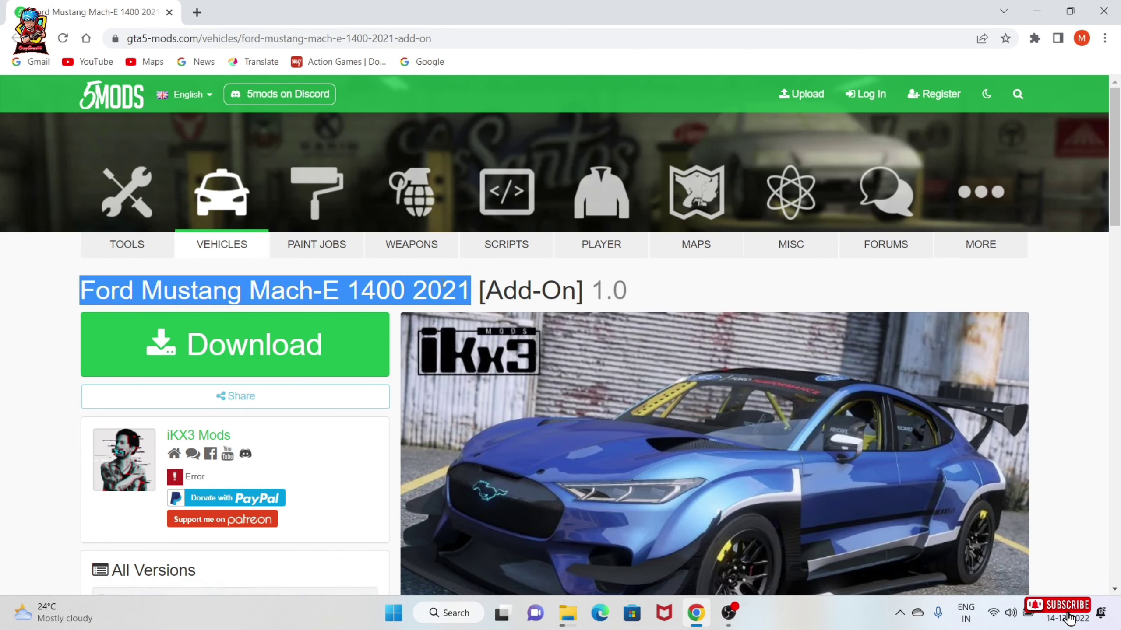
scroll(650, 363, "down", 3)
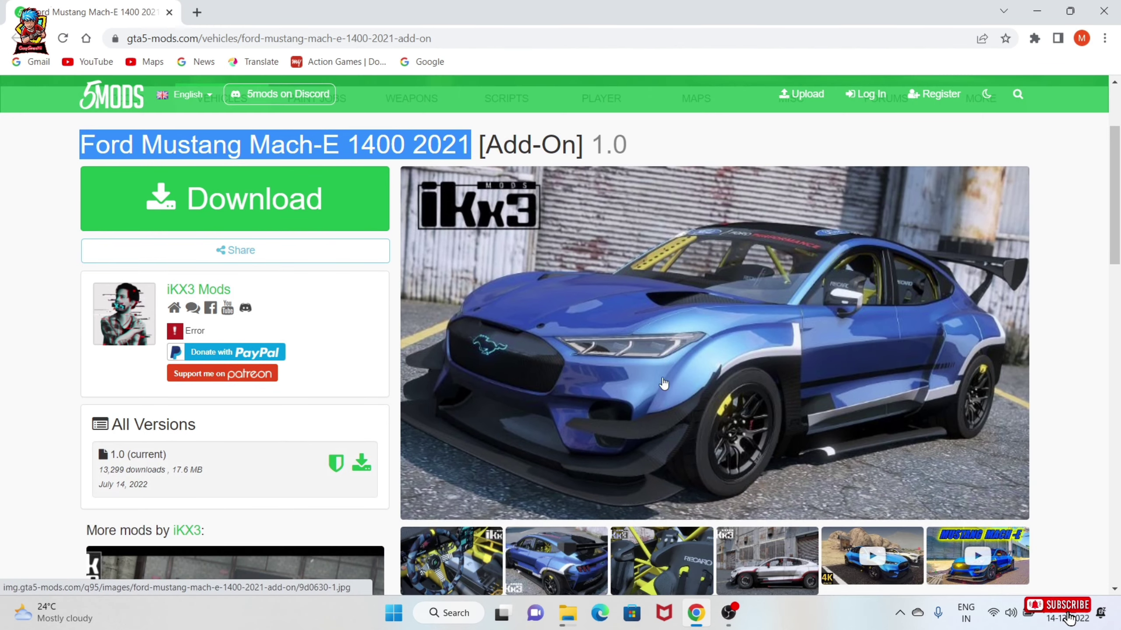
- Step through the screenshot gallery to the preview video, then close it
left_click(651, 362)
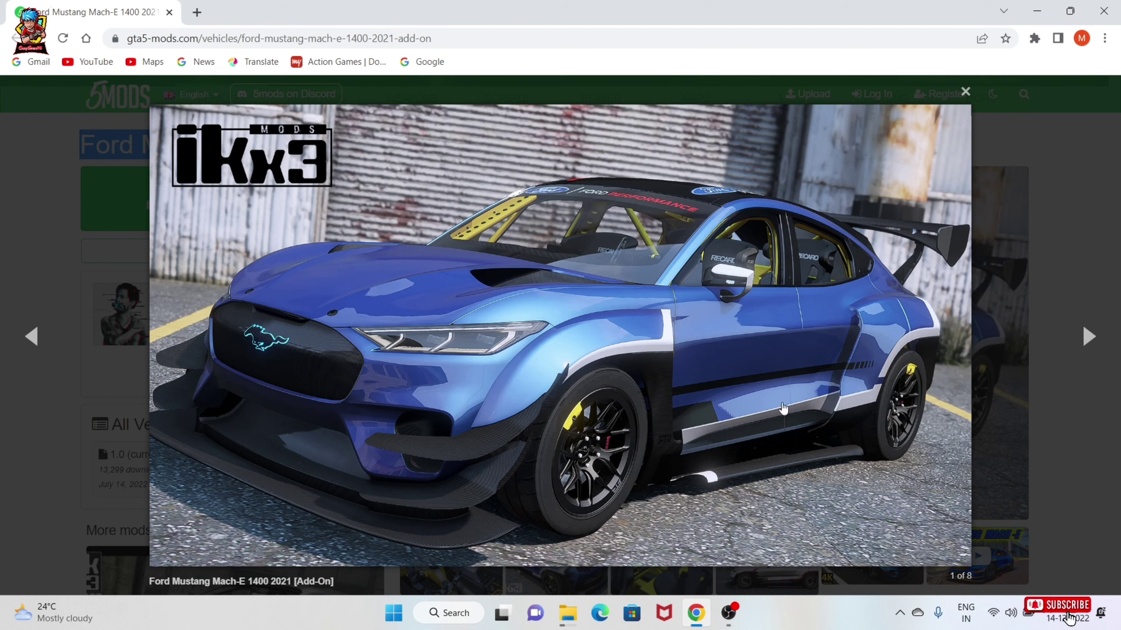
left_click(1086, 337)
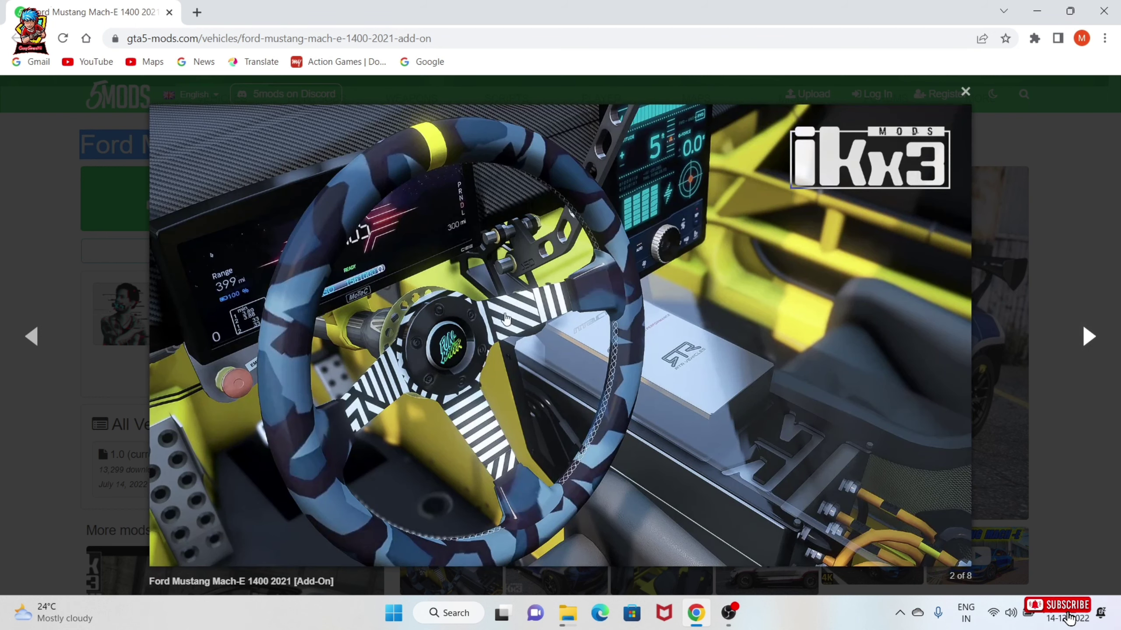
left_click(1086, 339)
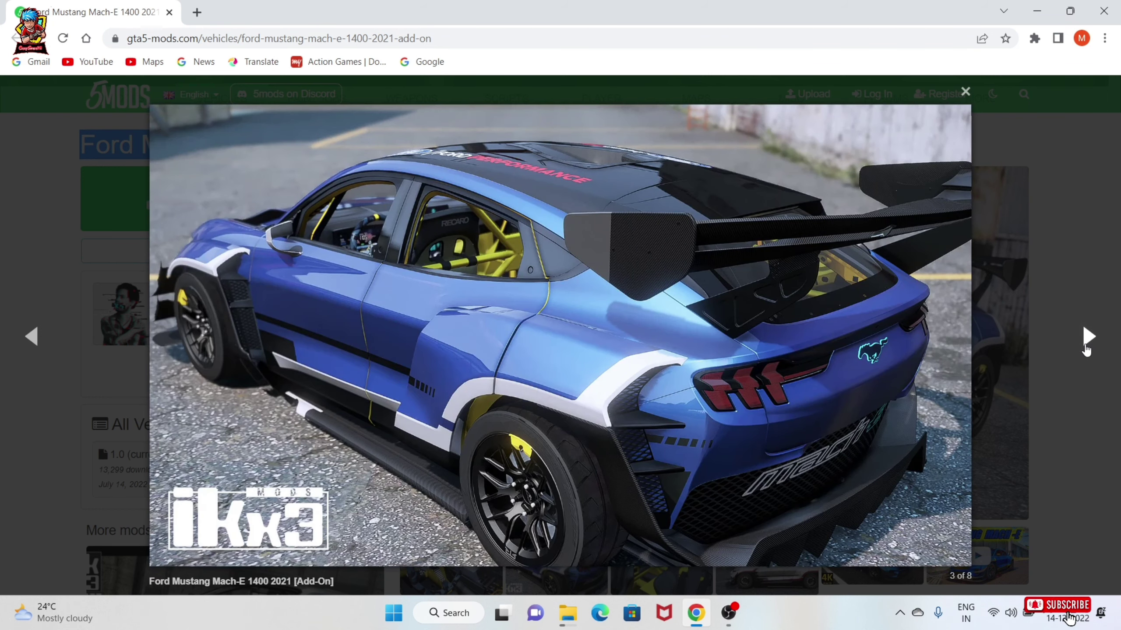
left_click(1086, 339)
left_click(1085, 338)
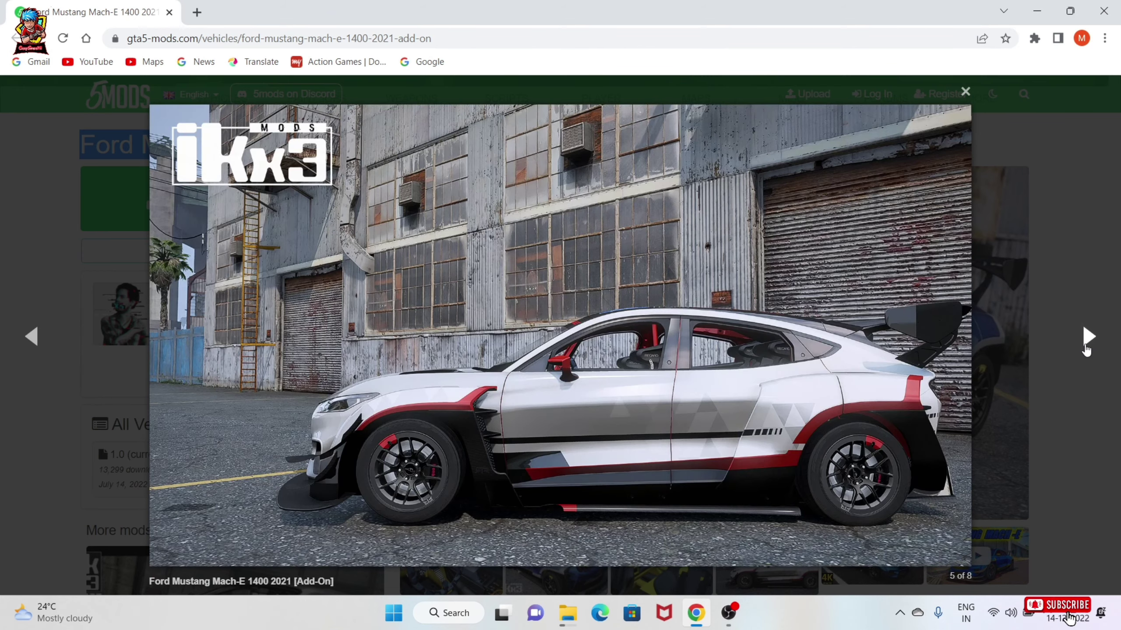
left_click(1086, 339)
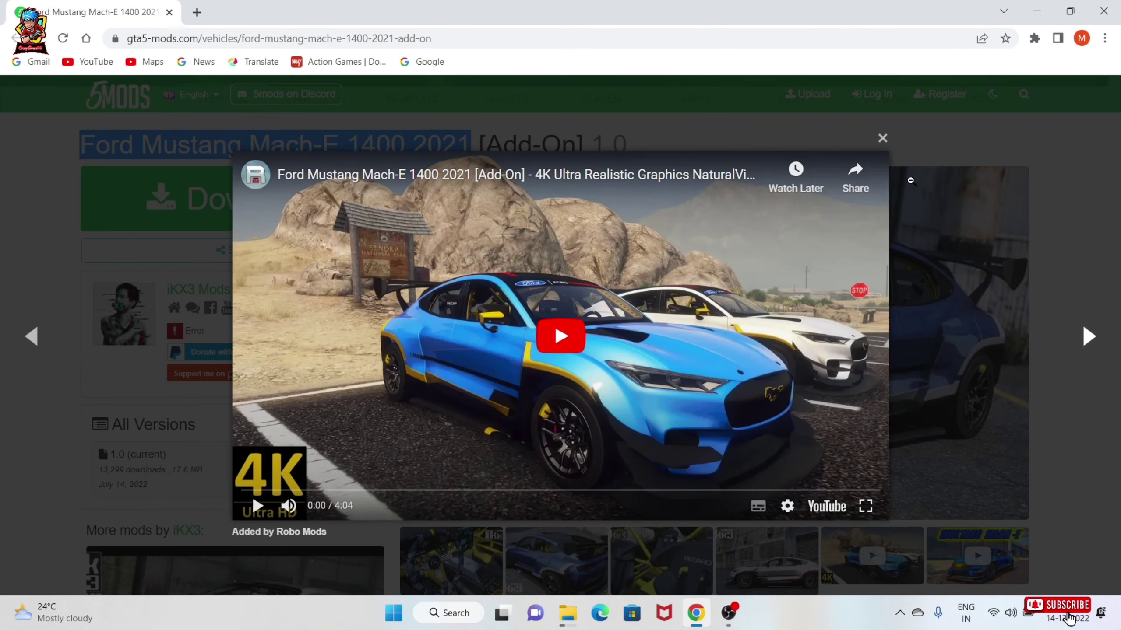
left_click(881, 140)
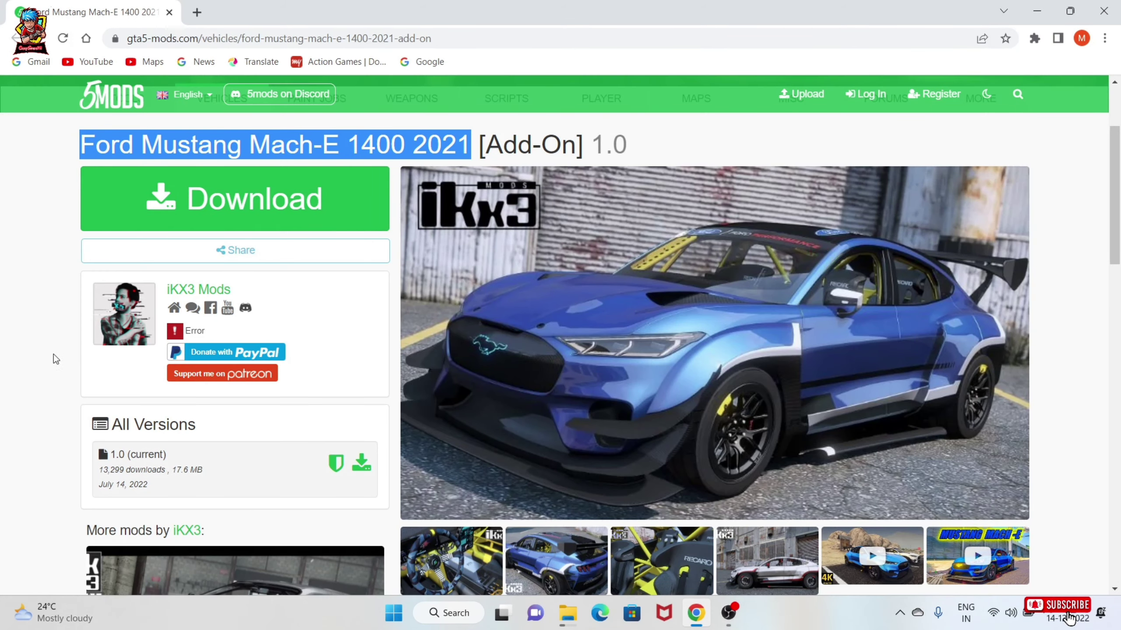
scroll(268, 216, "up", 3)
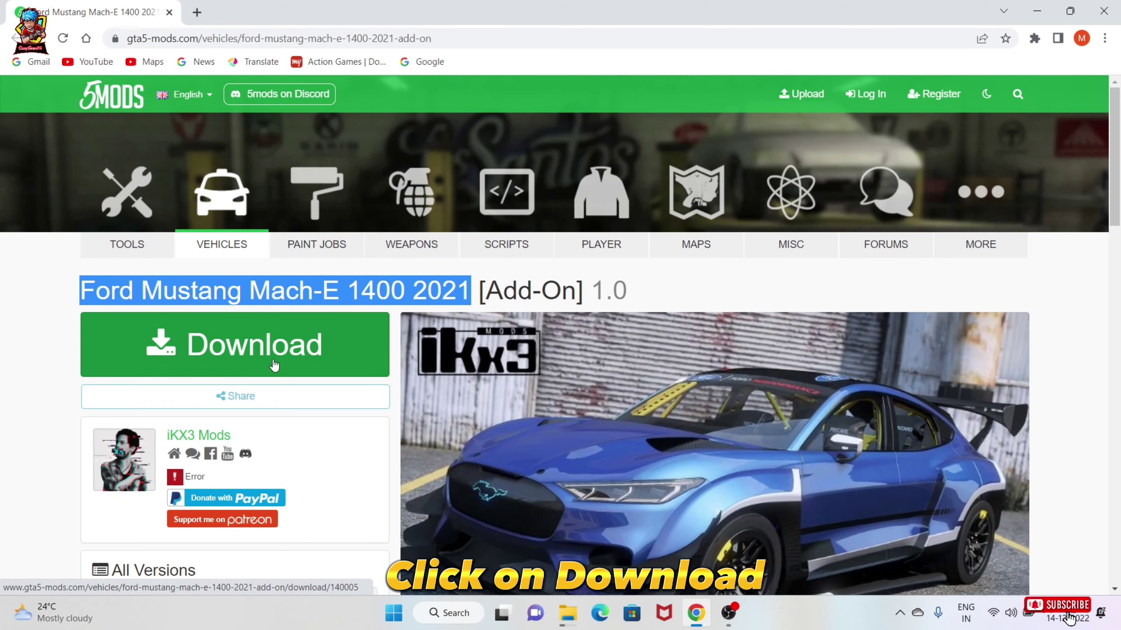
- Download the mod's 17.6 MB RAR archive to the desktop
left_click(277, 350)
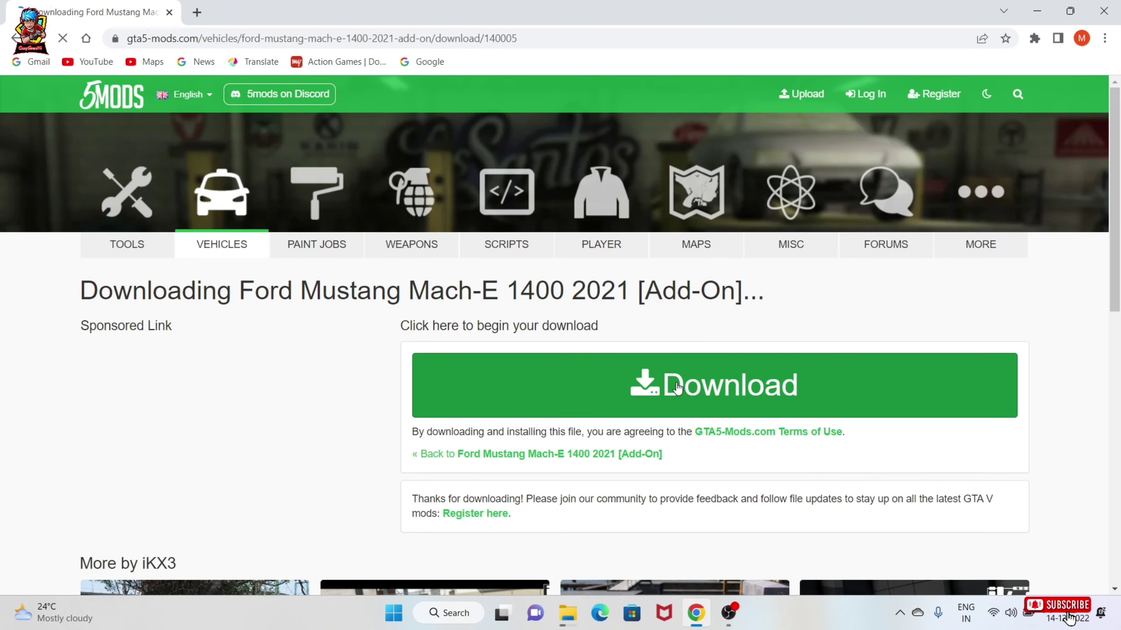
left_click(696, 385)
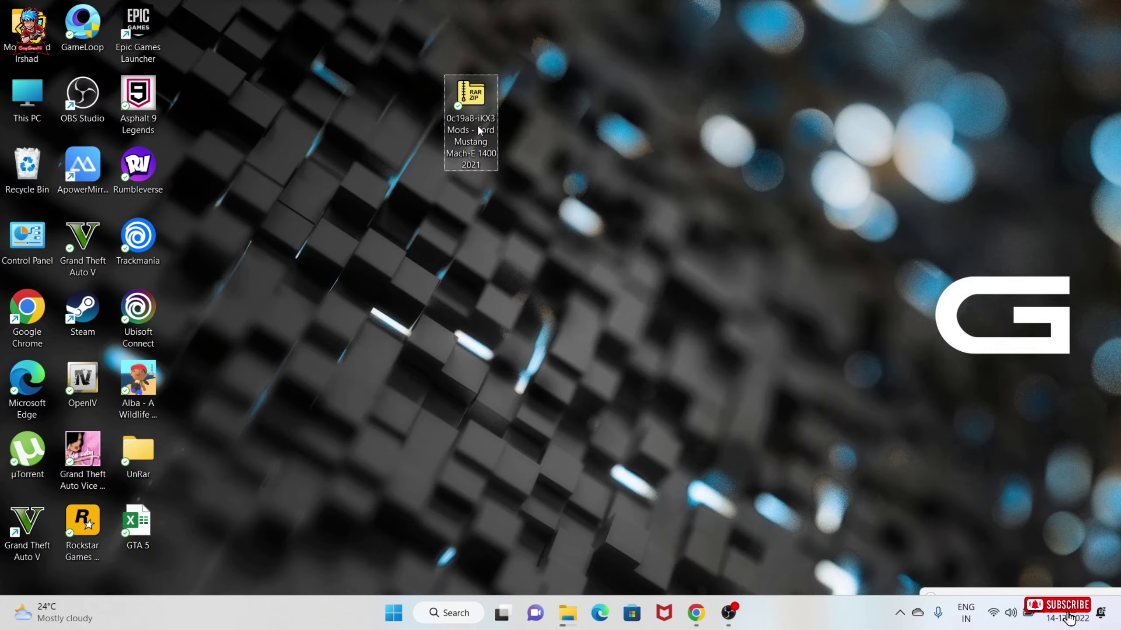
- Open the downloaded RAR into its iKX3 Mods folder showing x3mache21, then minimize it
right_click(478, 127)
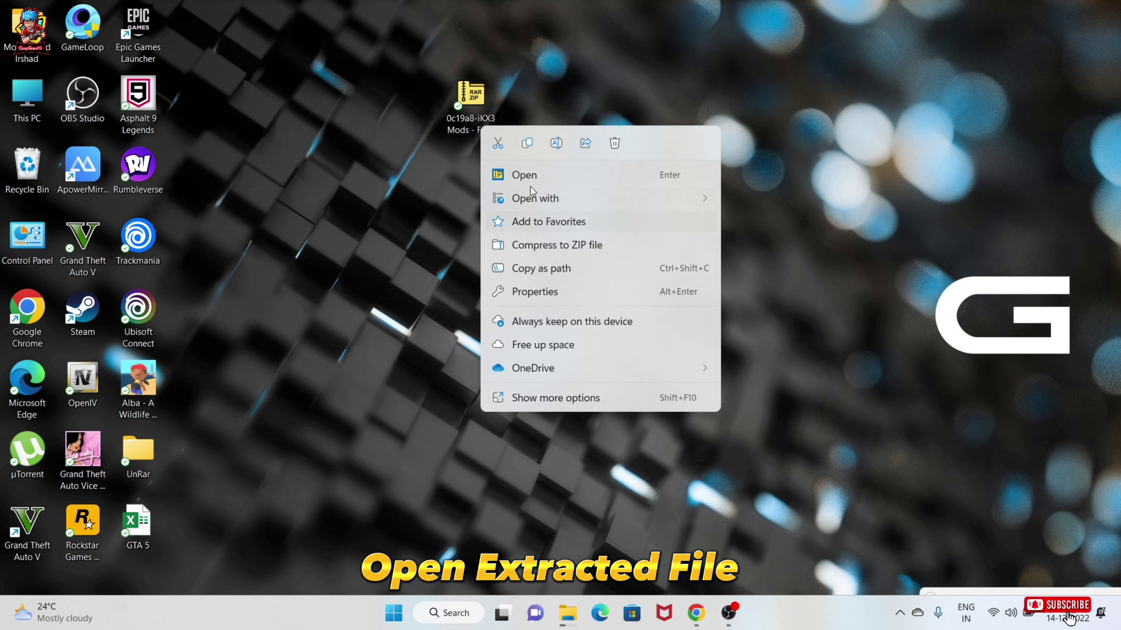
left_click(520, 175)
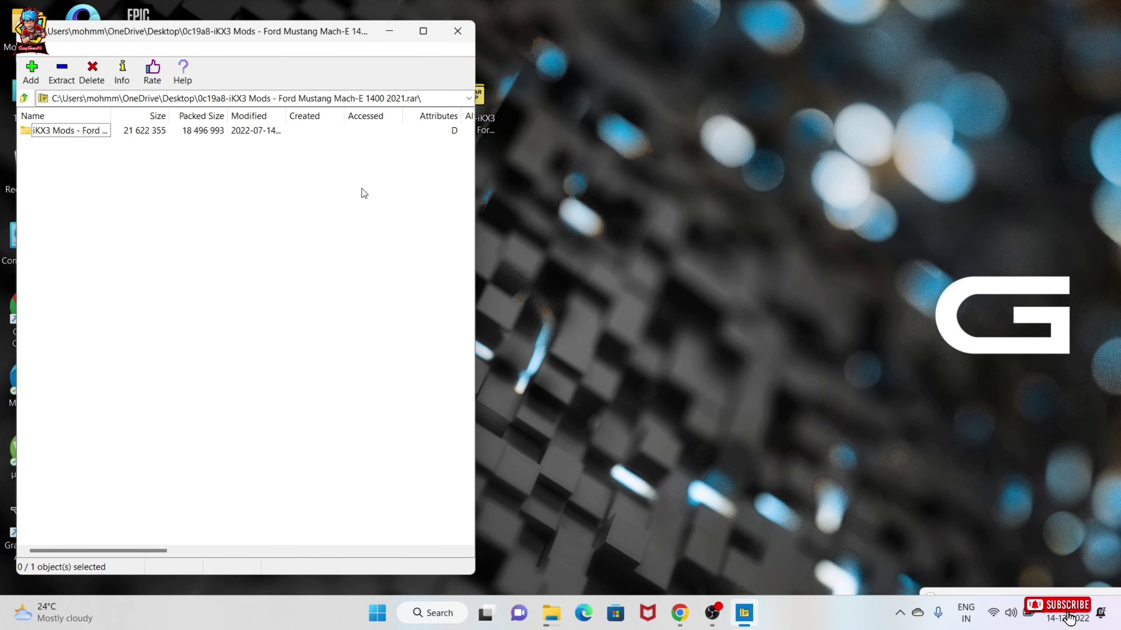
double_click(57, 132)
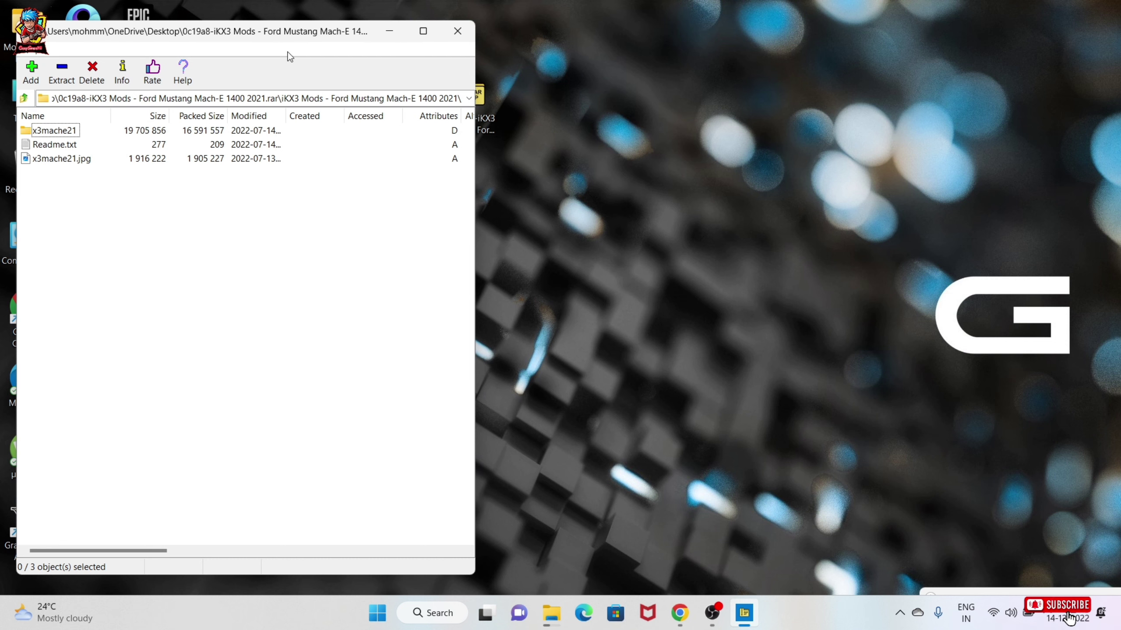
left_click(390, 30)
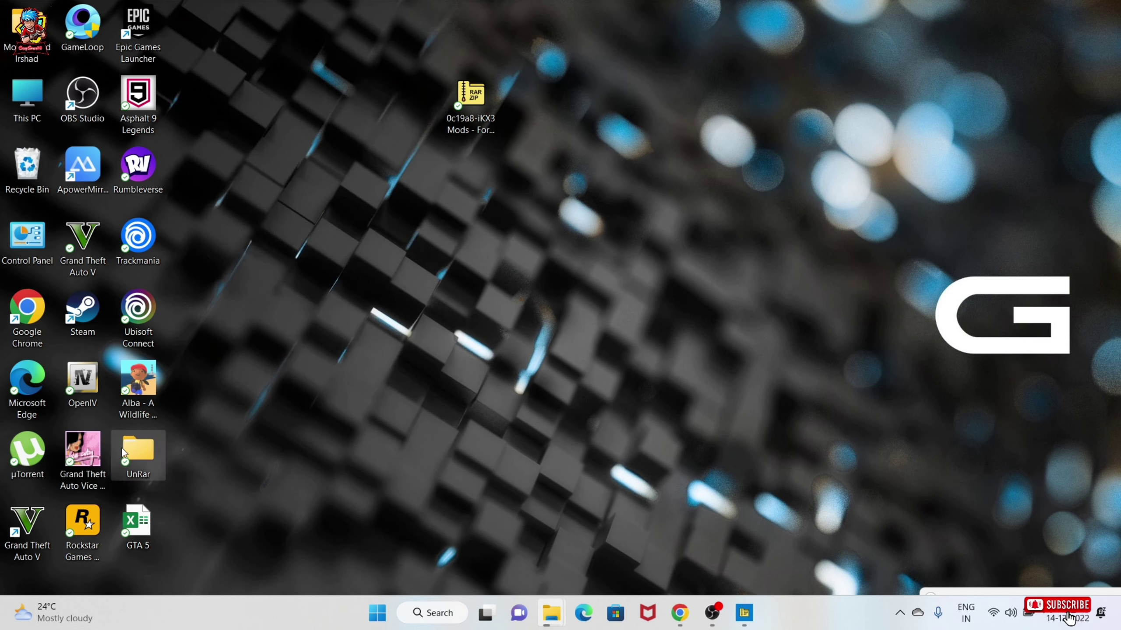
- Open the Grand Theft Auto V install folder and place it beside the archive window
right_click(24, 512)
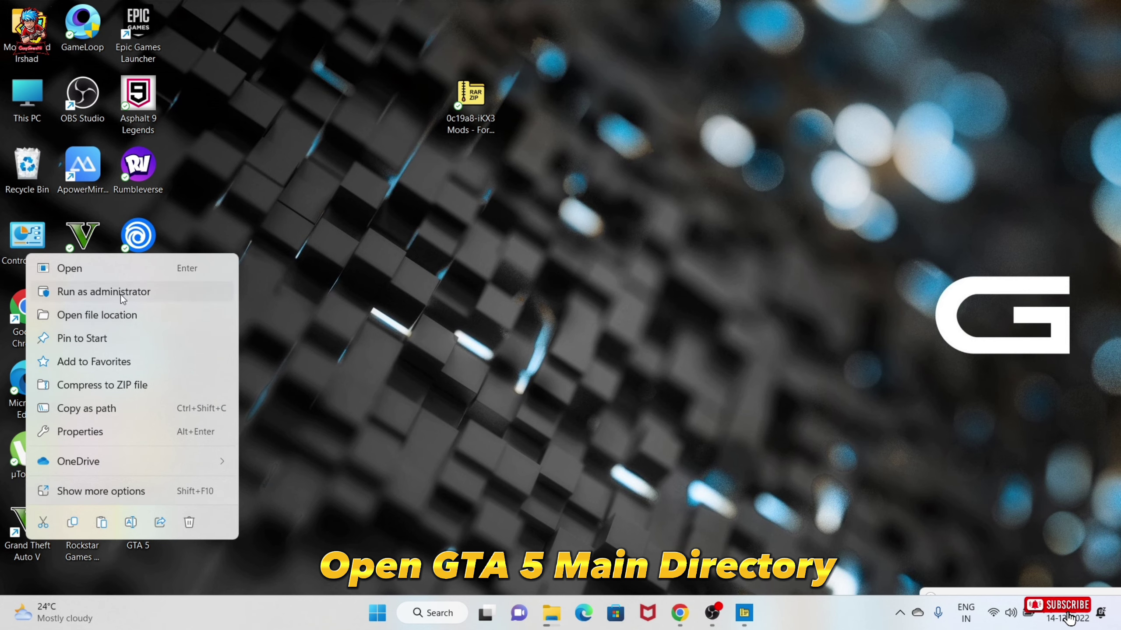
left_click(116, 316)
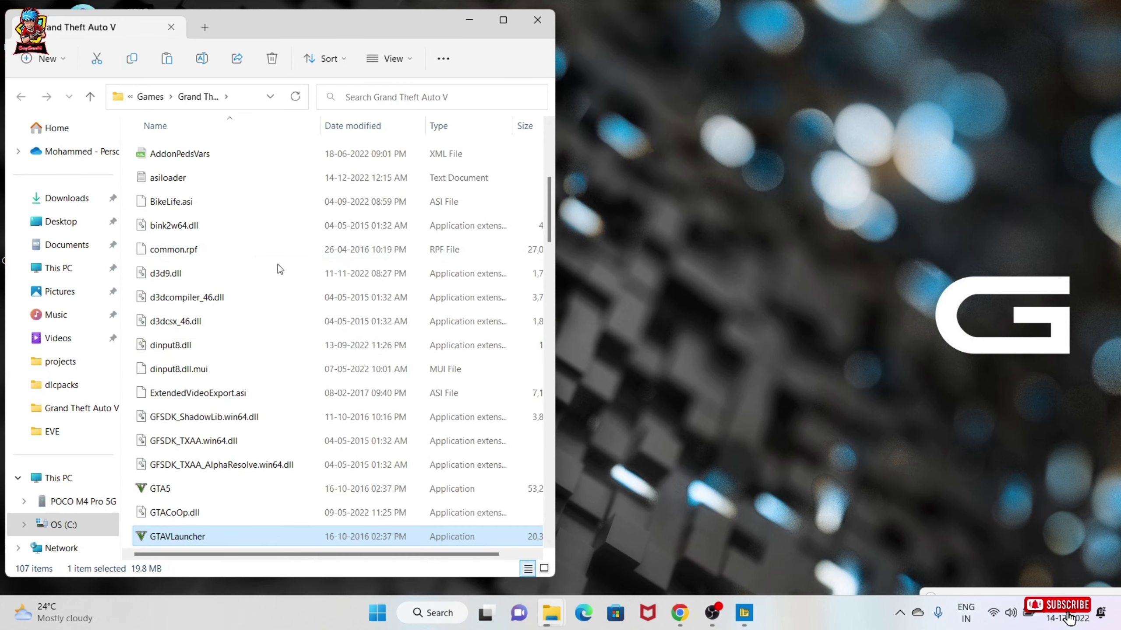
left_click_drag(354, 27, 900, 26)
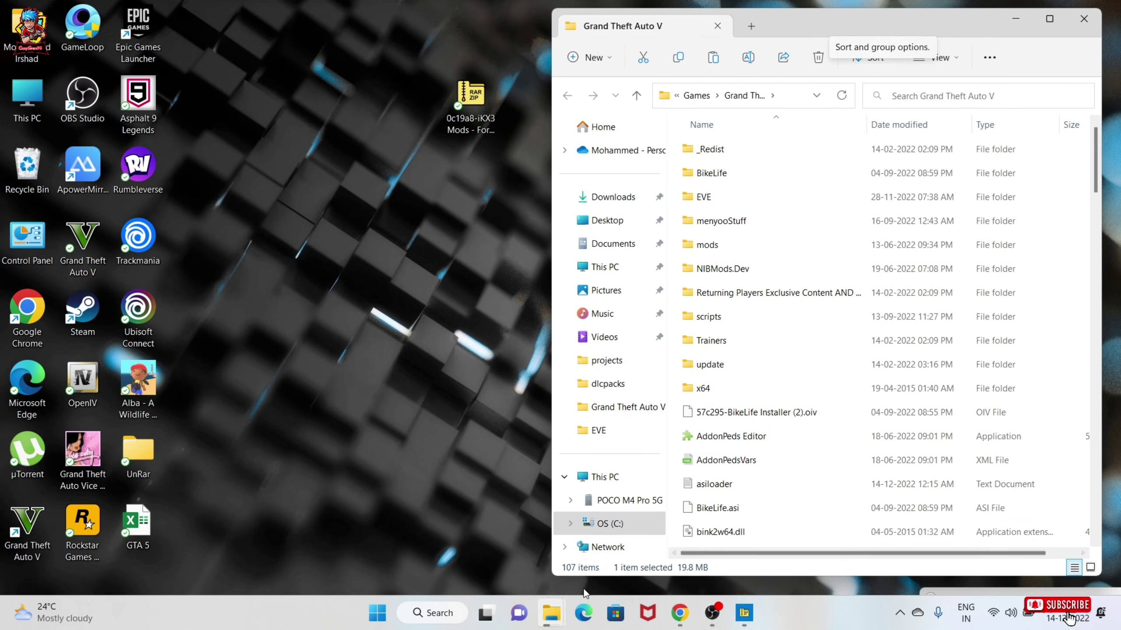
left_click(744, 613)
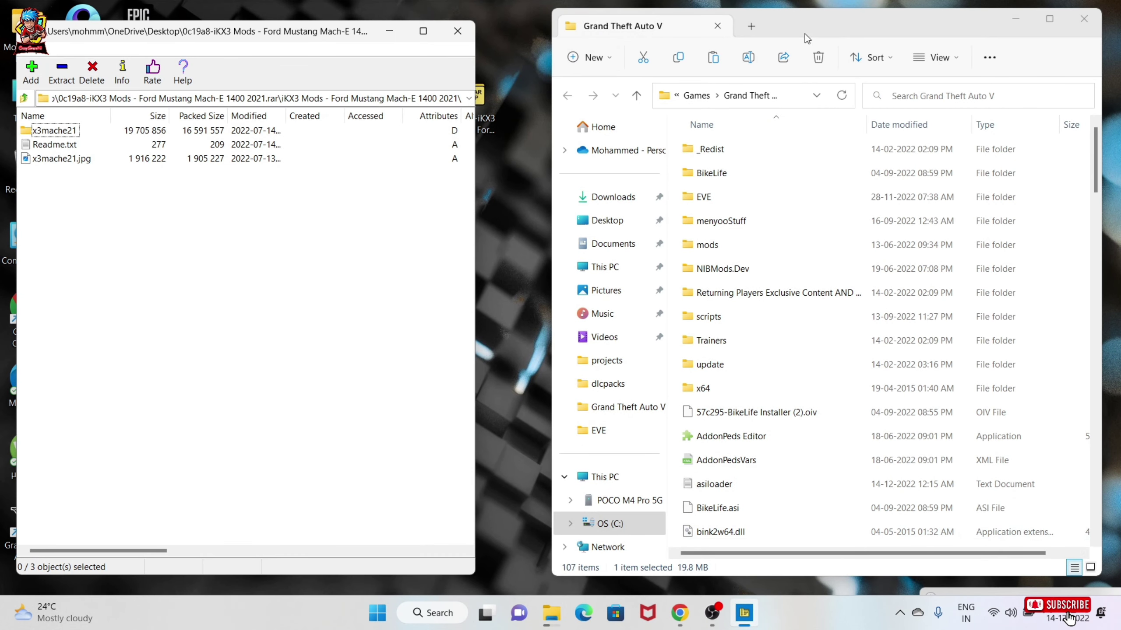
left_click_drag(805, 33, 768, 32)
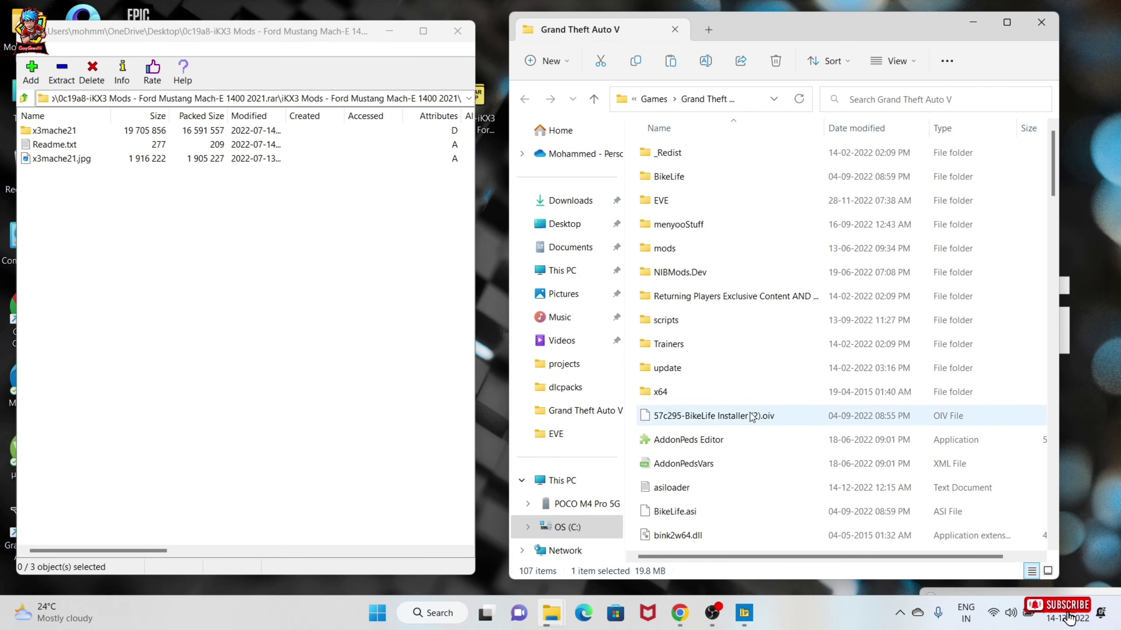
- Navigate into mods\update\x64\dlcpacks and select x3mache21 in the archive
double_click(666, 248)
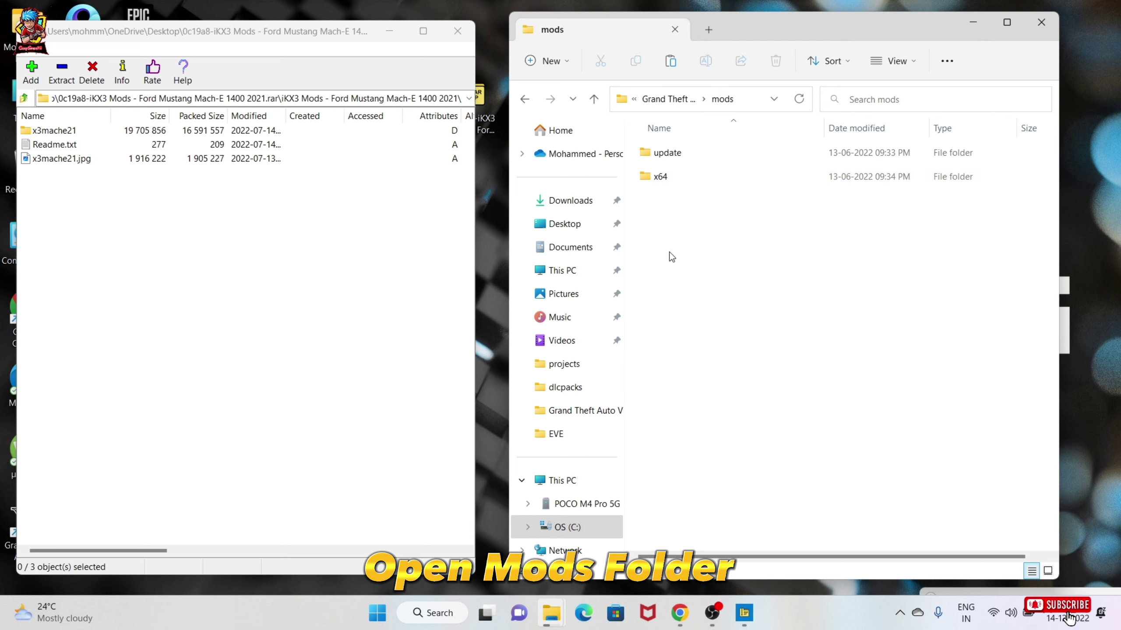
double_click(677, 156)
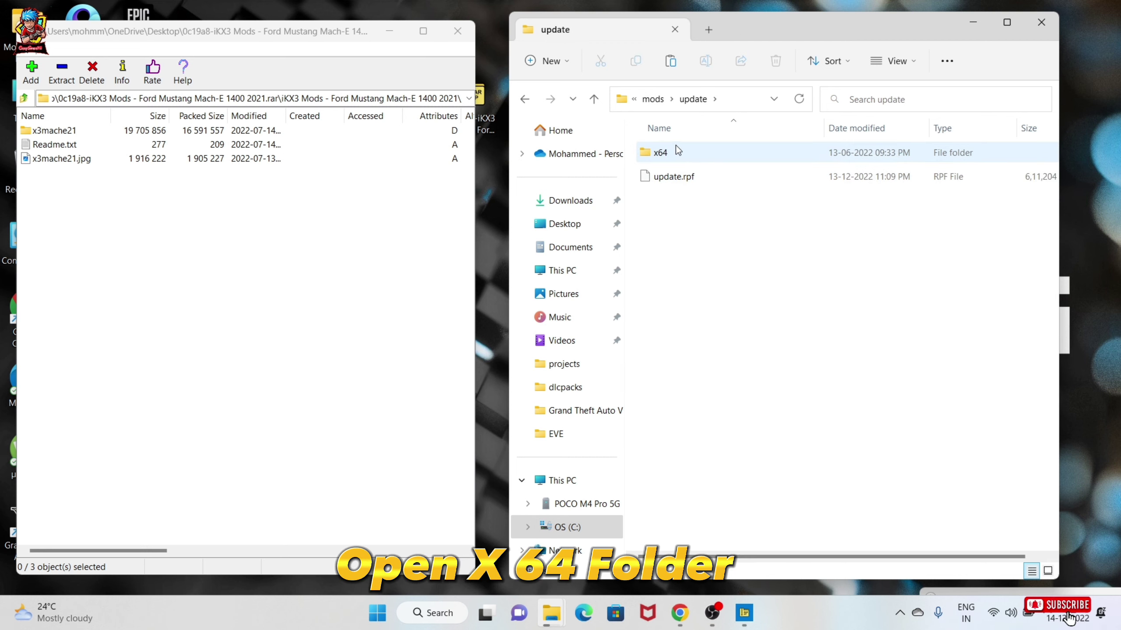
double_click(679, 152)
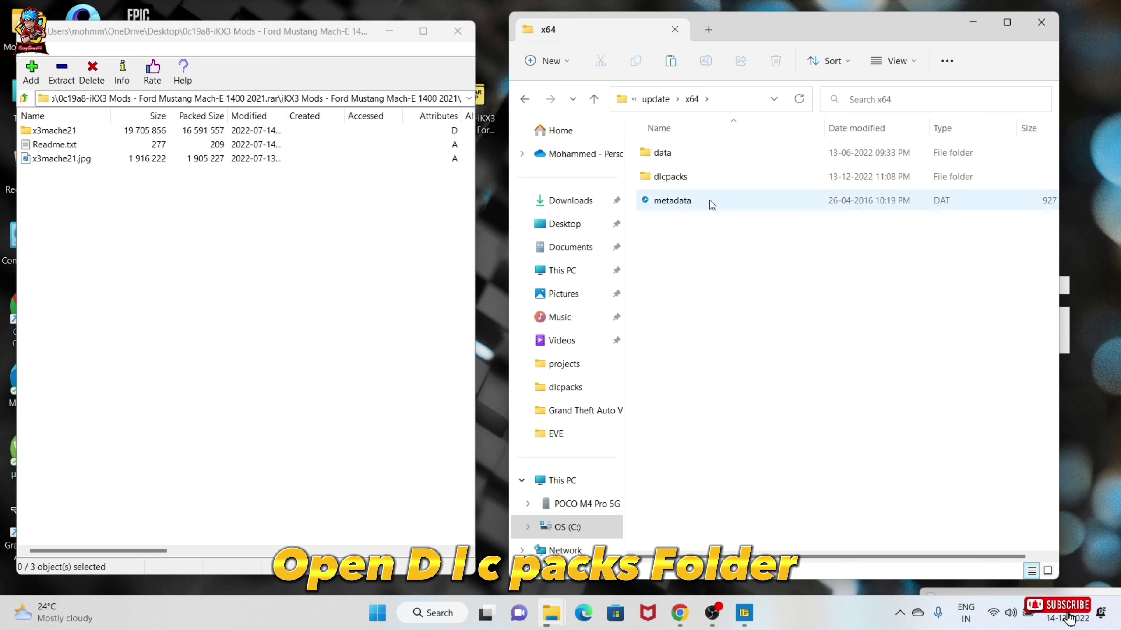
double_click(696, 179)
scroll(789, 335, "down", 5)
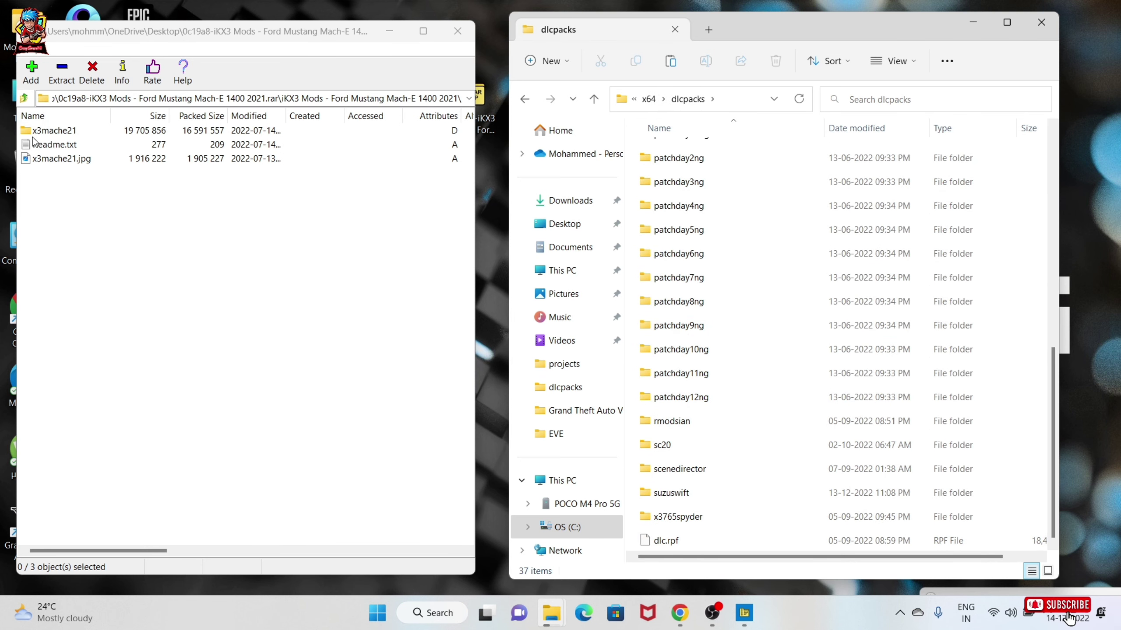
left_click(45, 131)
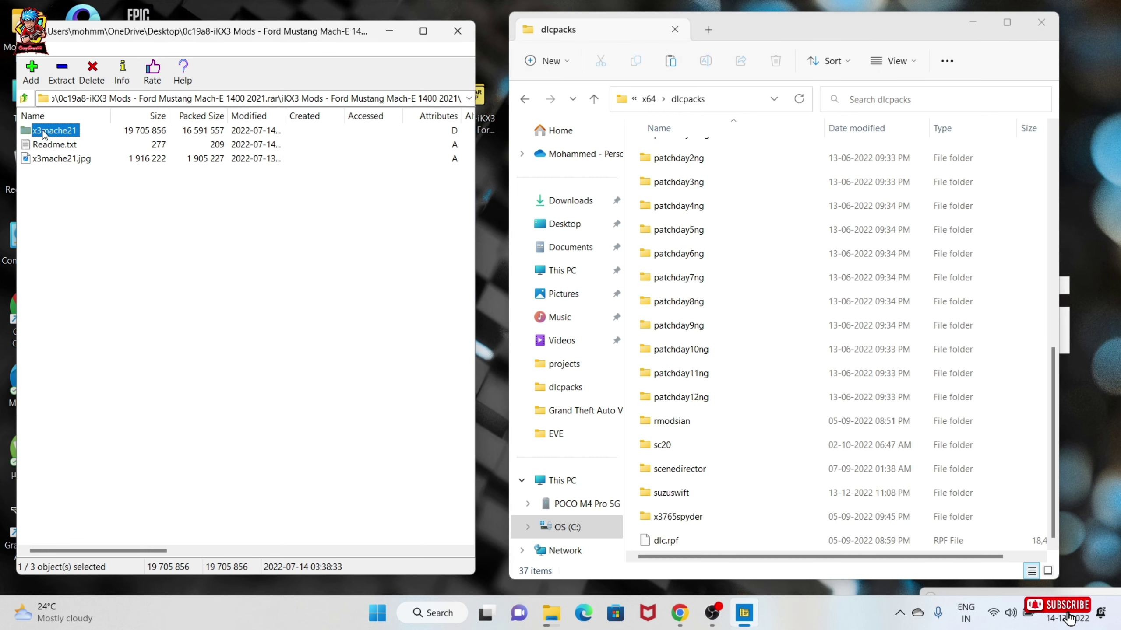
- Copy x3mache21 into dlcpacks, then close the Explorer and archive windows
left_click_drag(45, 135, 60, 271)
left_click_drag(449, 461, 734, 537)
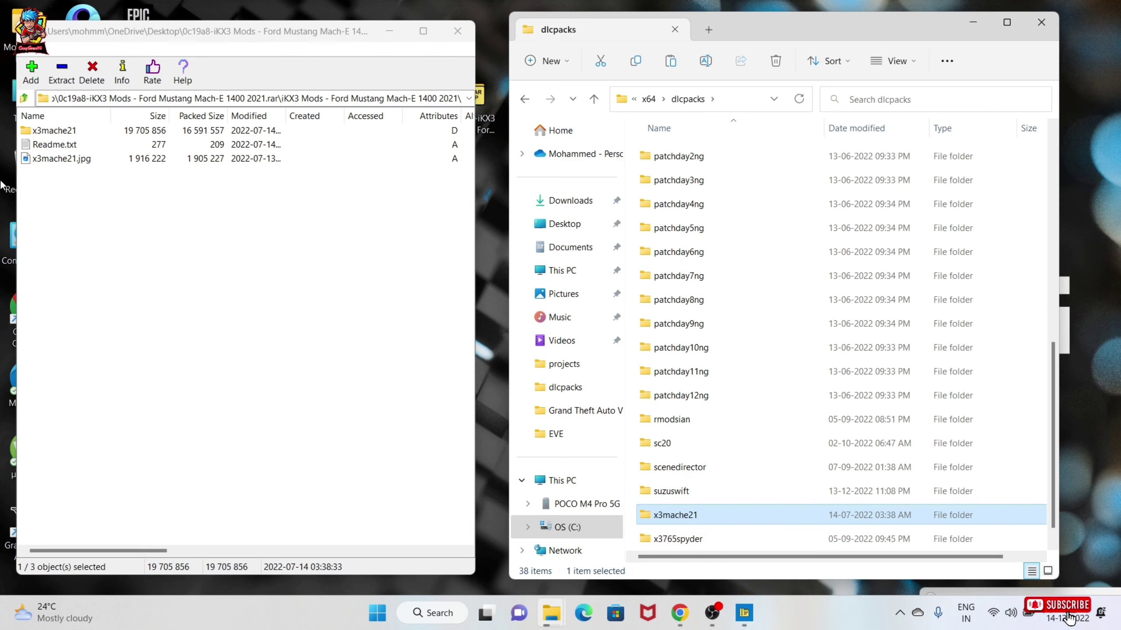
scroll(988, 198, "up", 3)
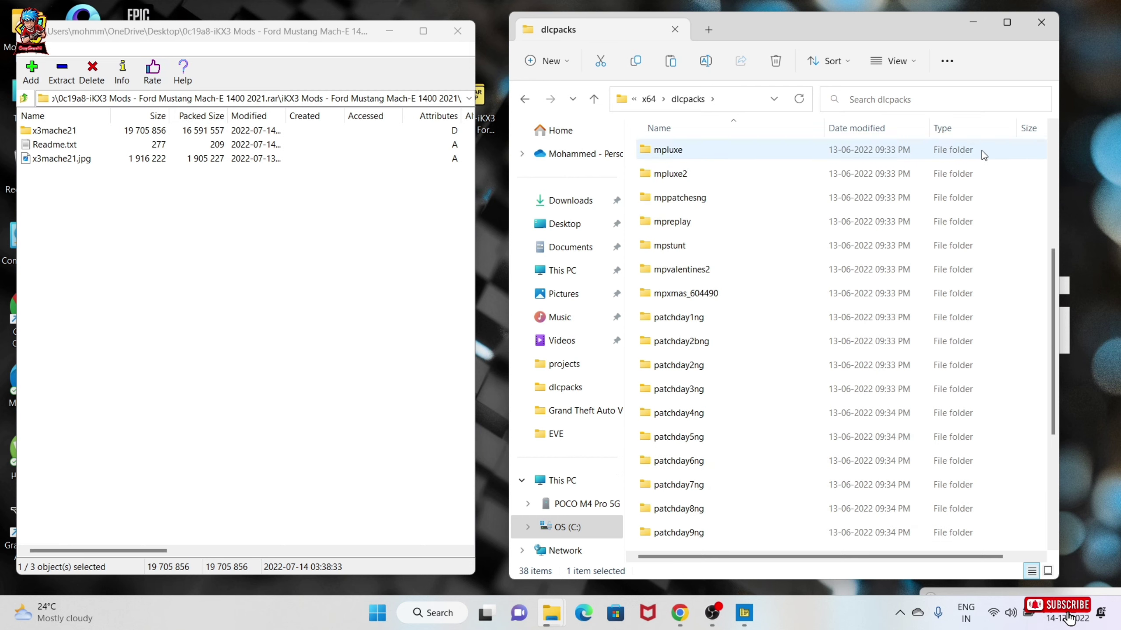
left_click(1042, 23)
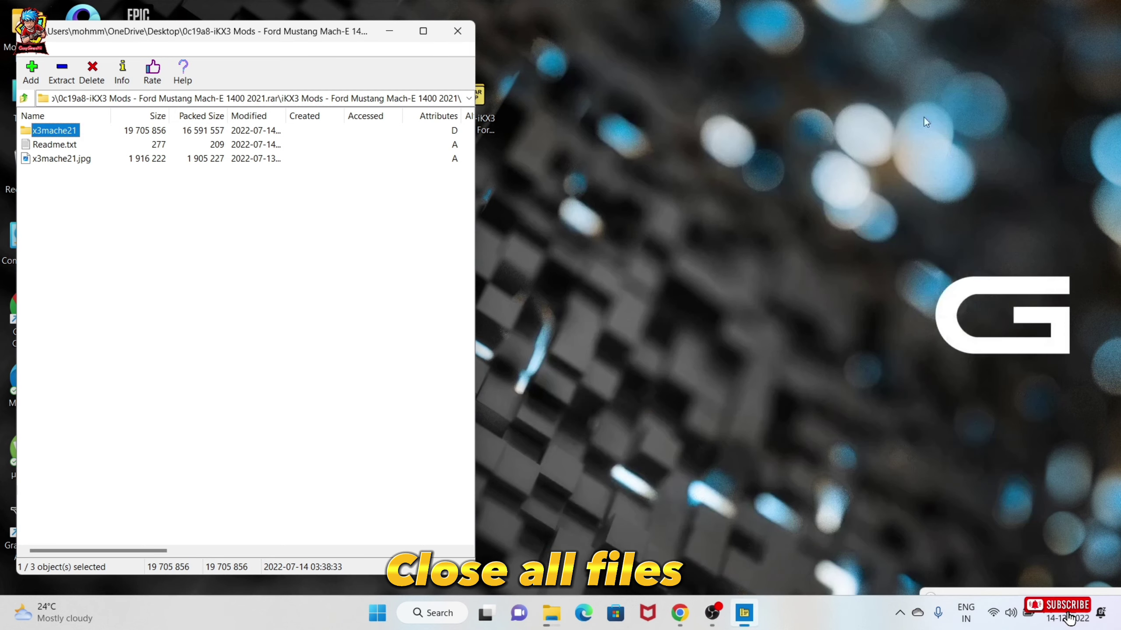
left_click(457, 32)
right_click(345, 184)
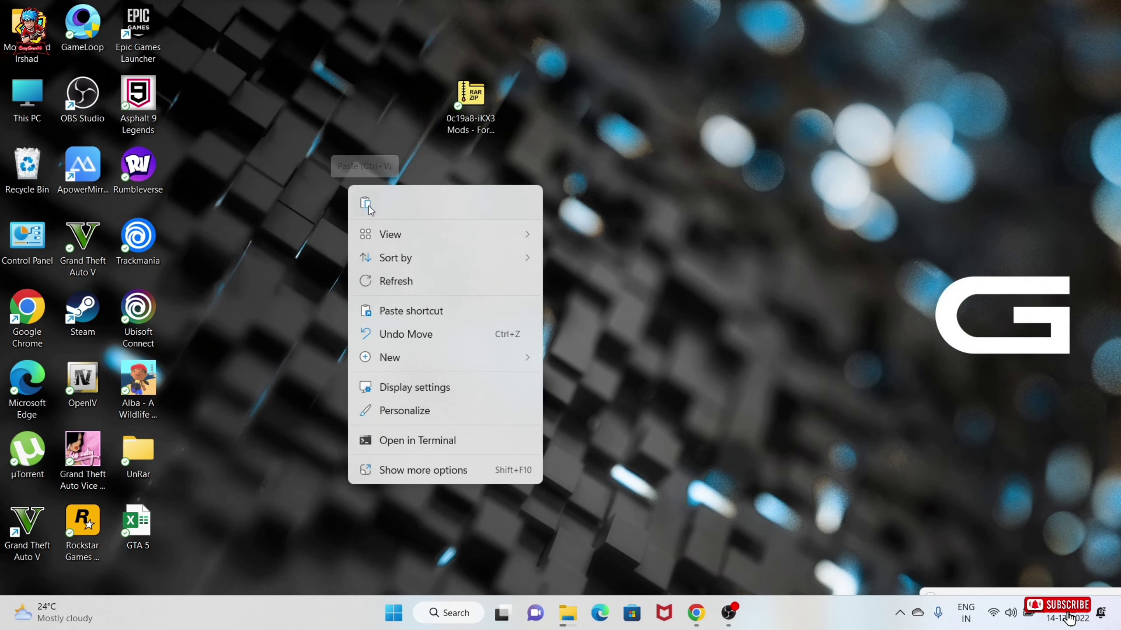
- Refresh the desktop, launch OpenIV and open Grand Theft Auto V for Windows
left_click(380, 282)
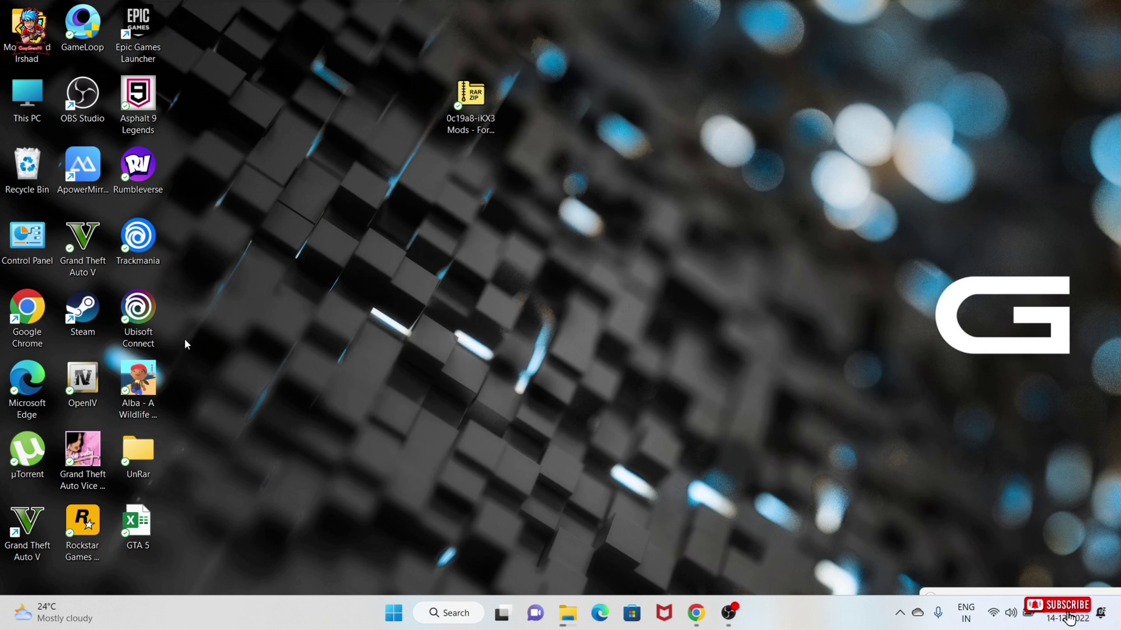
double_click(79, 373)
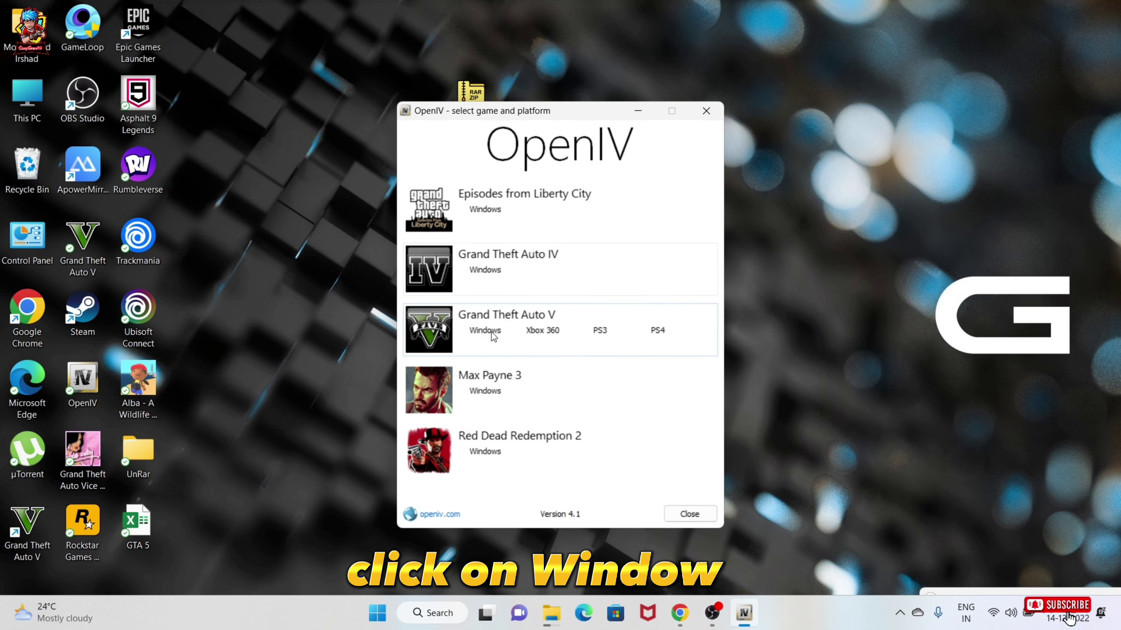
left_click(484, 331)
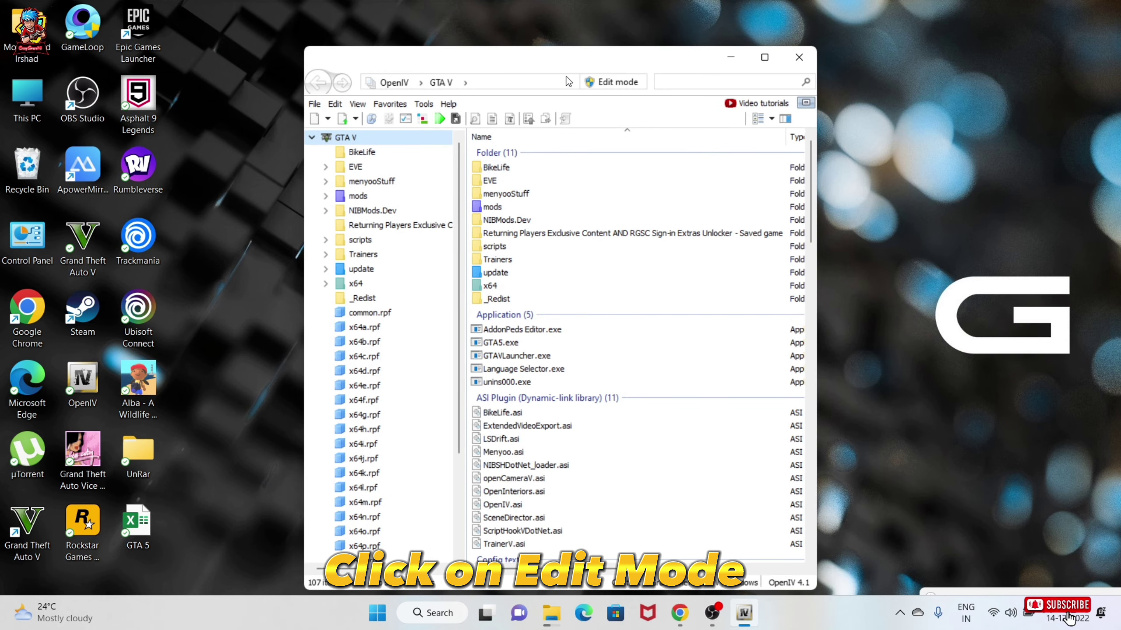
- Enable Edit mode and open mods\update\update.rpf
left_click(595, 86)
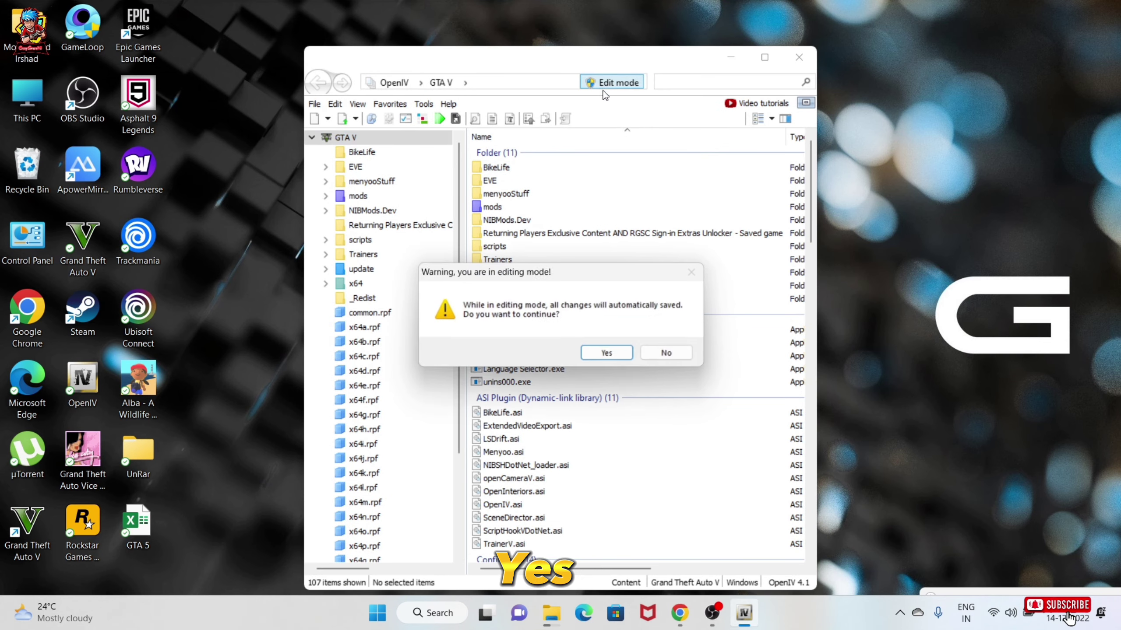
left_click(603, 356)
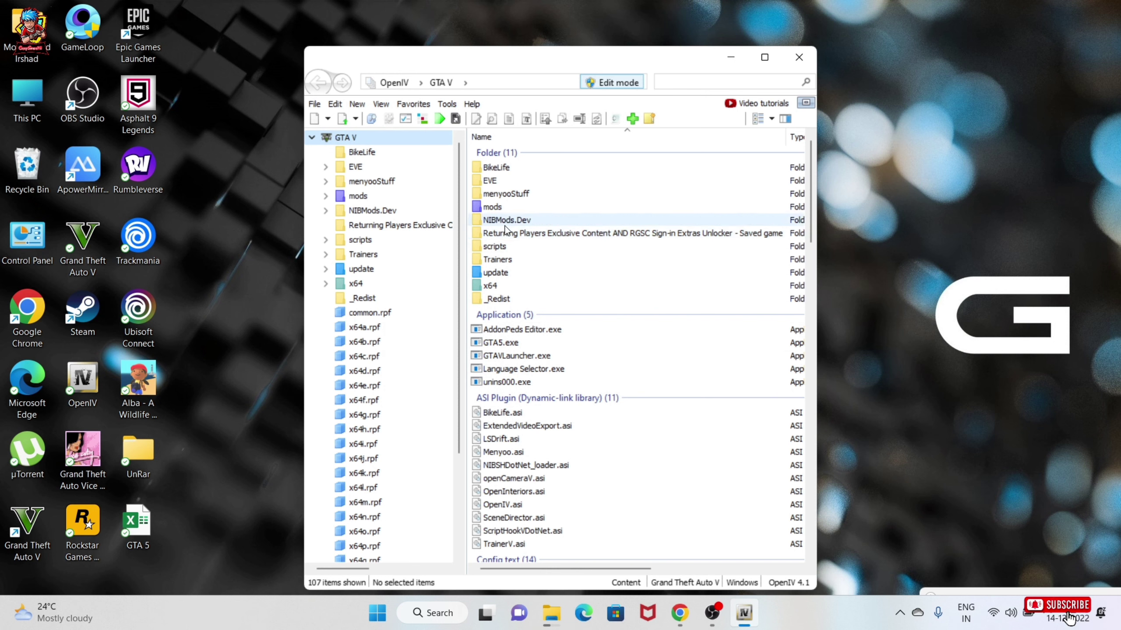
double_click(492, 207)
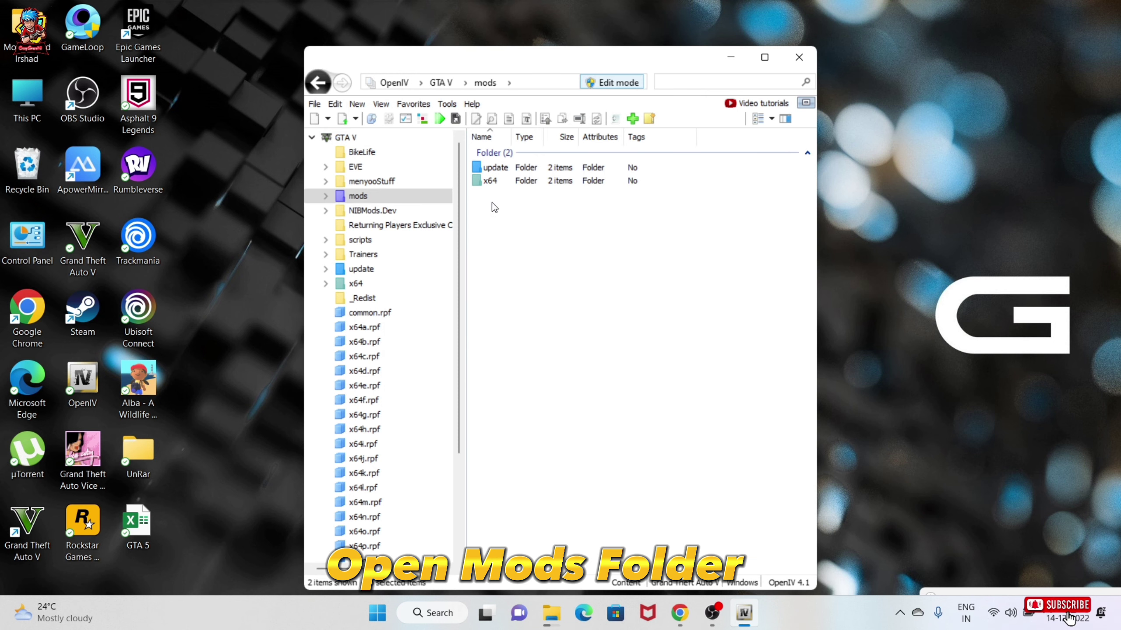
double_click(505, 170)
left_click(507, 202)
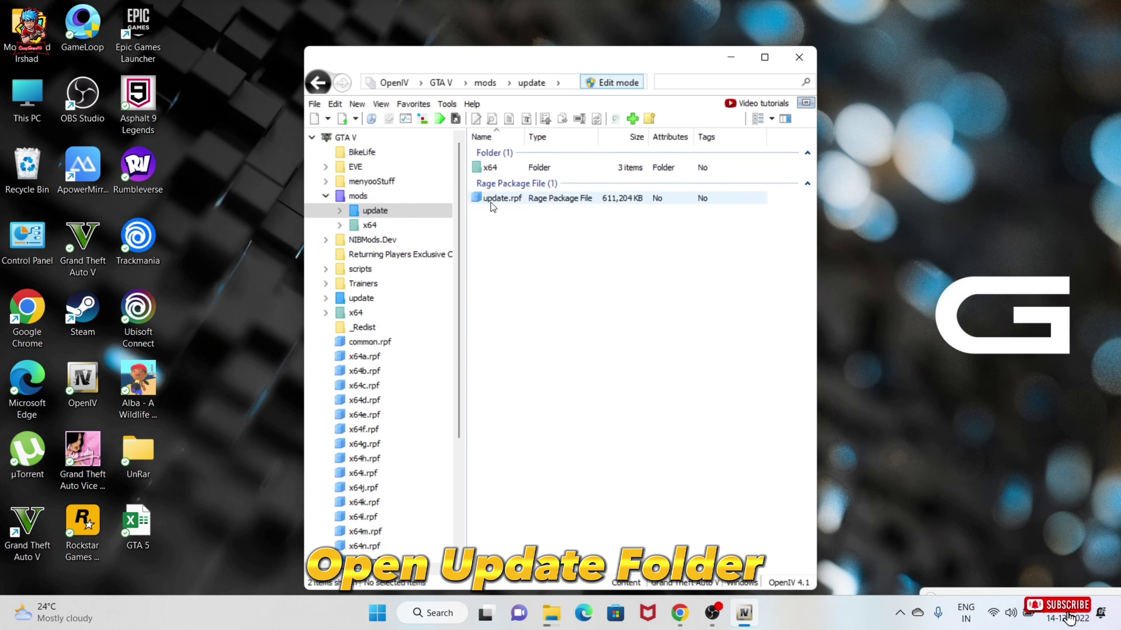
double_click(509, 204)
- Go into common\data and bring up the actions for dlclist.xml
left_click(497, 168)
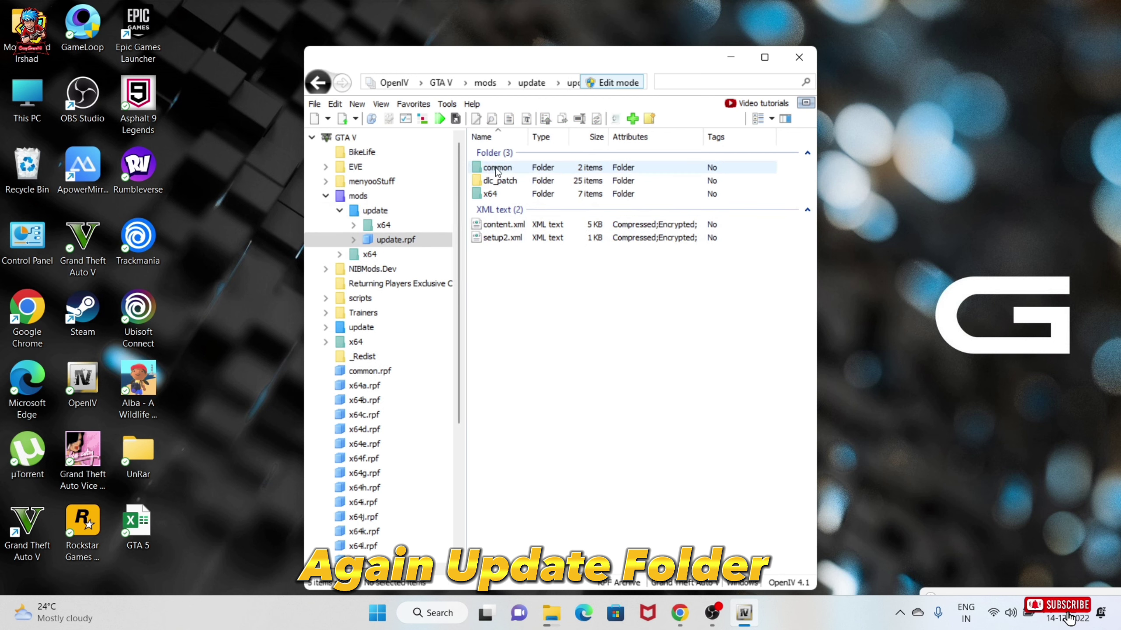
double_click(497, 168)
left_click(491, 168)
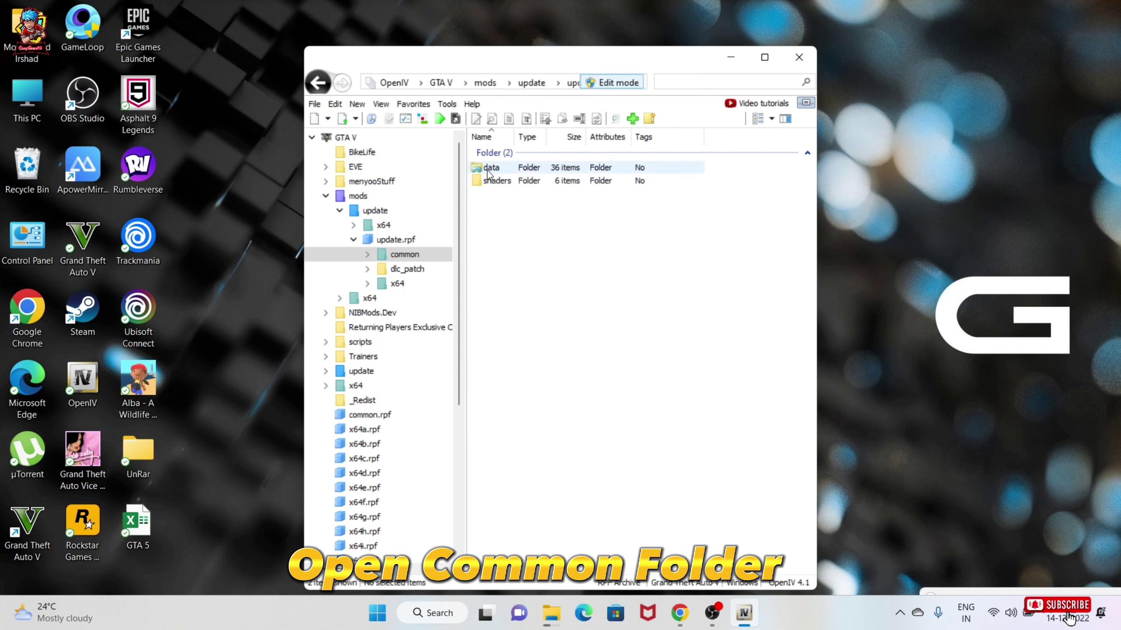
double_click(491, 168)
scroll(534, 329, "down", 4)
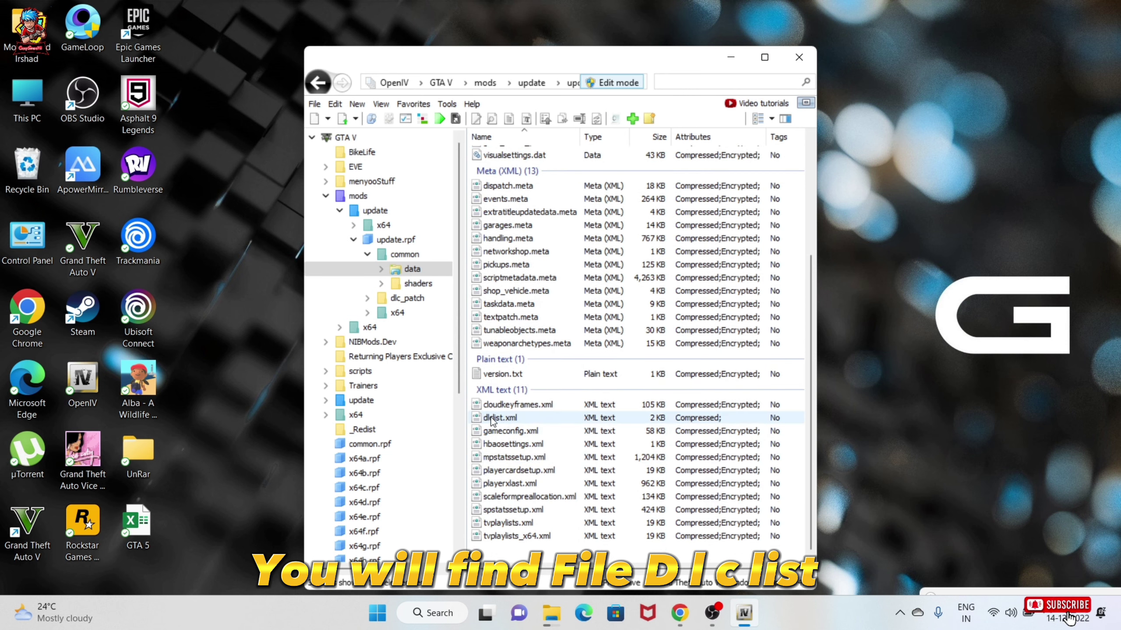
left_click(492, 419)
right_click(492, 419)
- Open dlclist.xml in the text editor and copy the suzuswift Item line
left_click(515, 208)
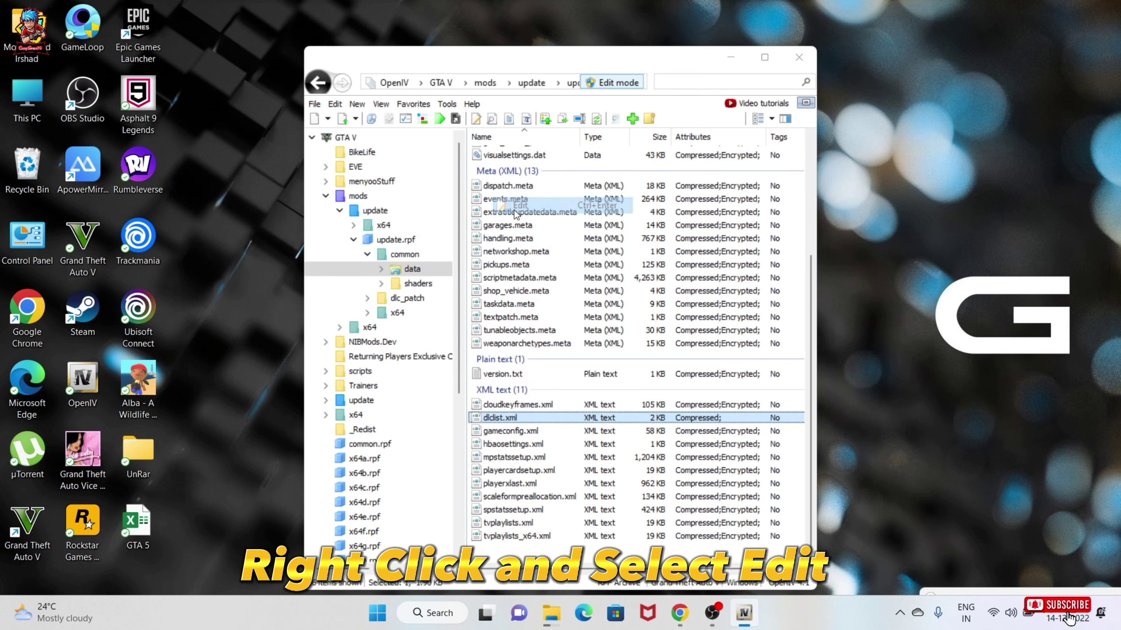
scroll(484, 321, "down", 7)
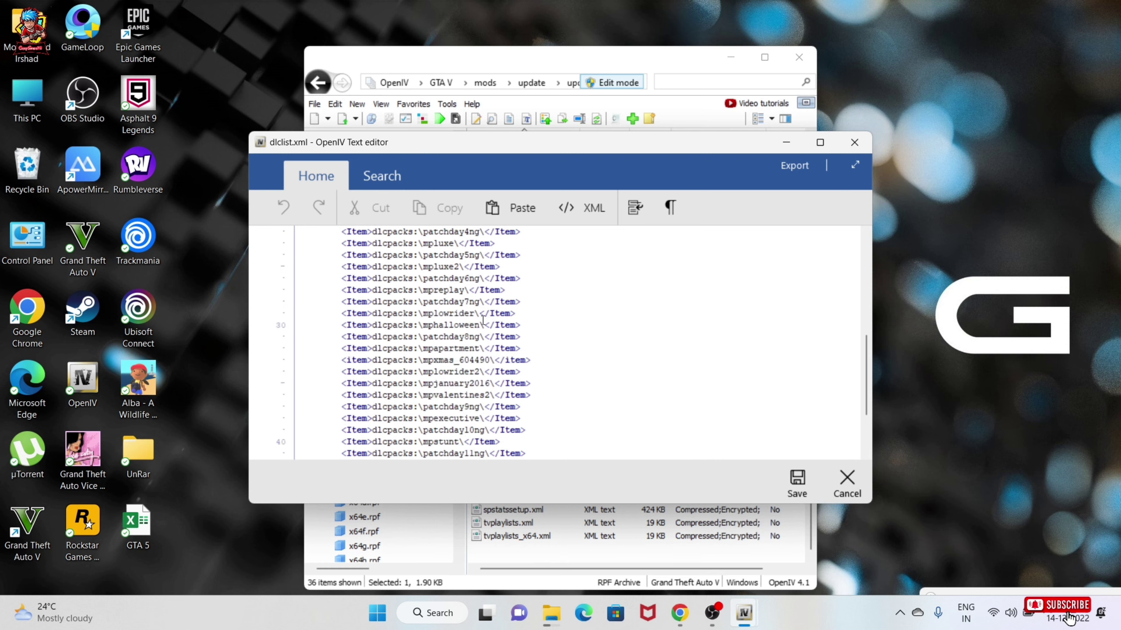
scroll(484, 321, "down", 4)
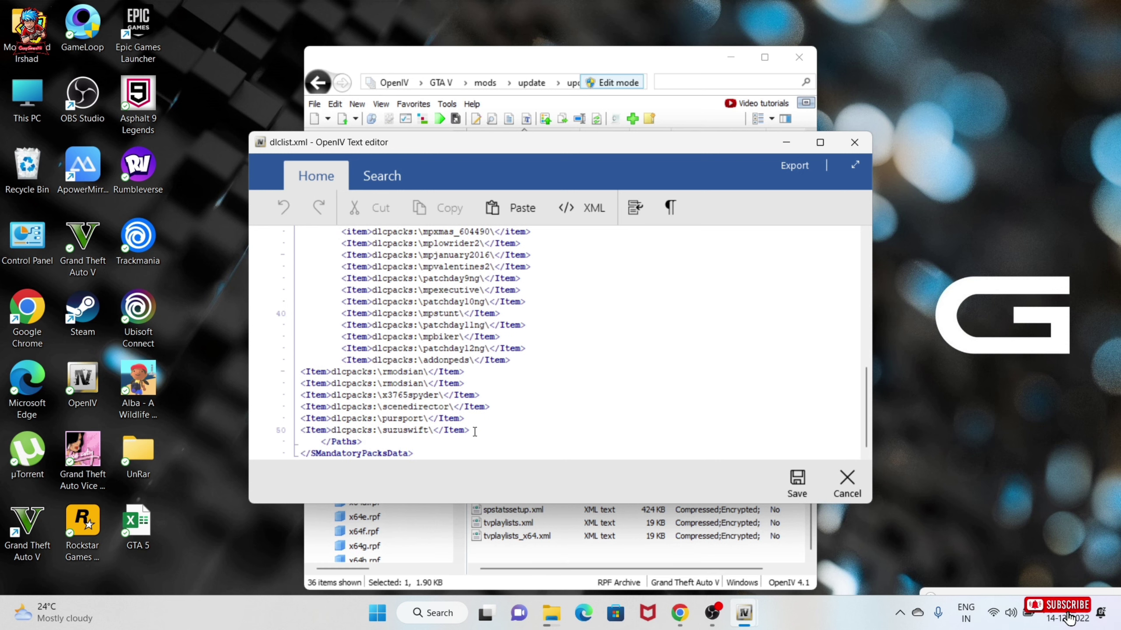
left_click_drag(467, 429, 306, 425)
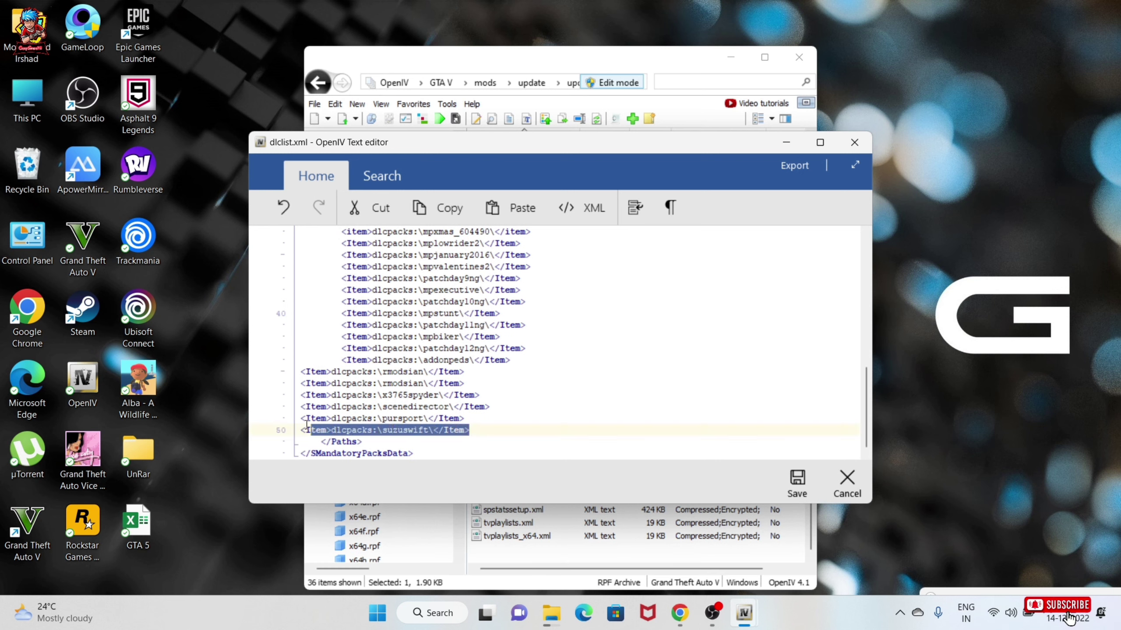
right_click(328, 433)
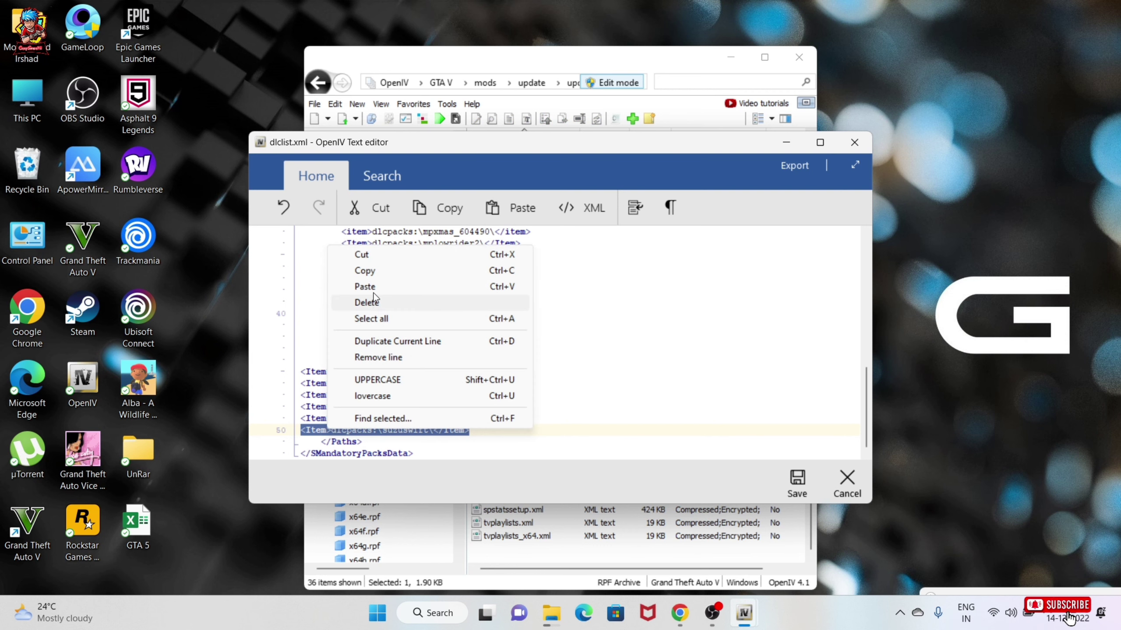
left_click(375, 270)
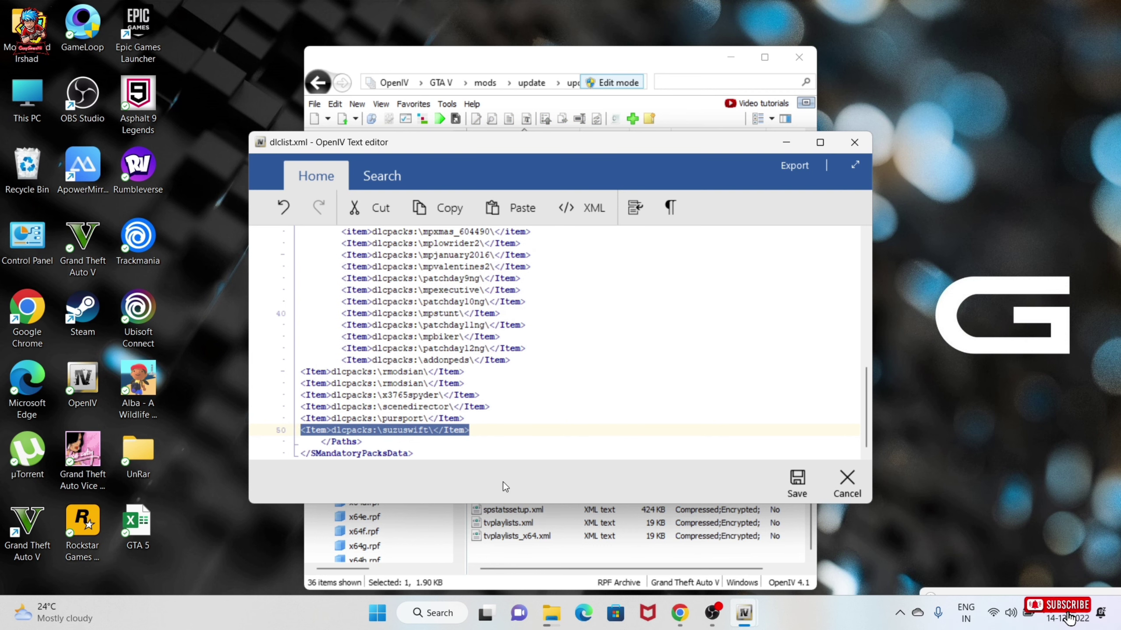
- Paste it below as a dlcpacks:\x3mache21\ entry, save, and close OpenIV
left_click(483, 435)
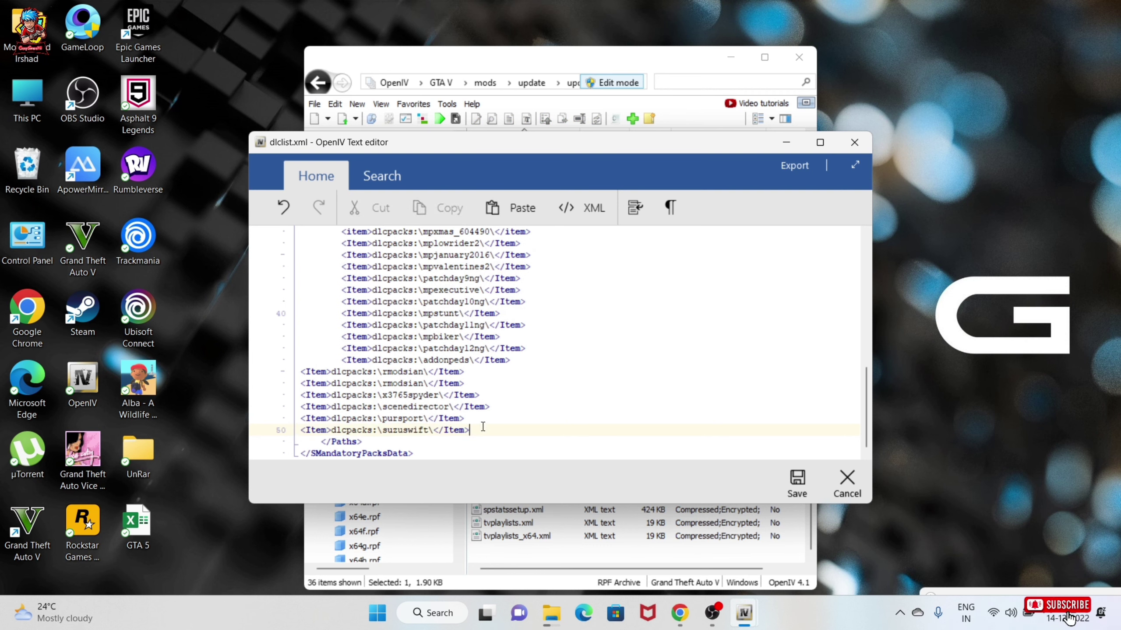
key("Return")
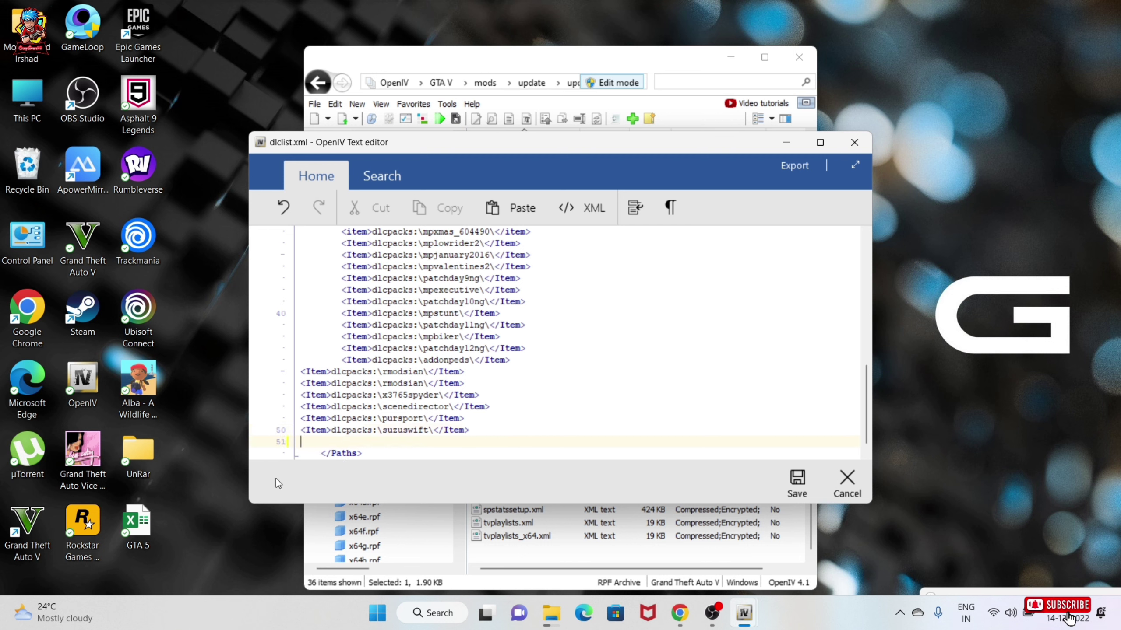
right_click(317, 442)
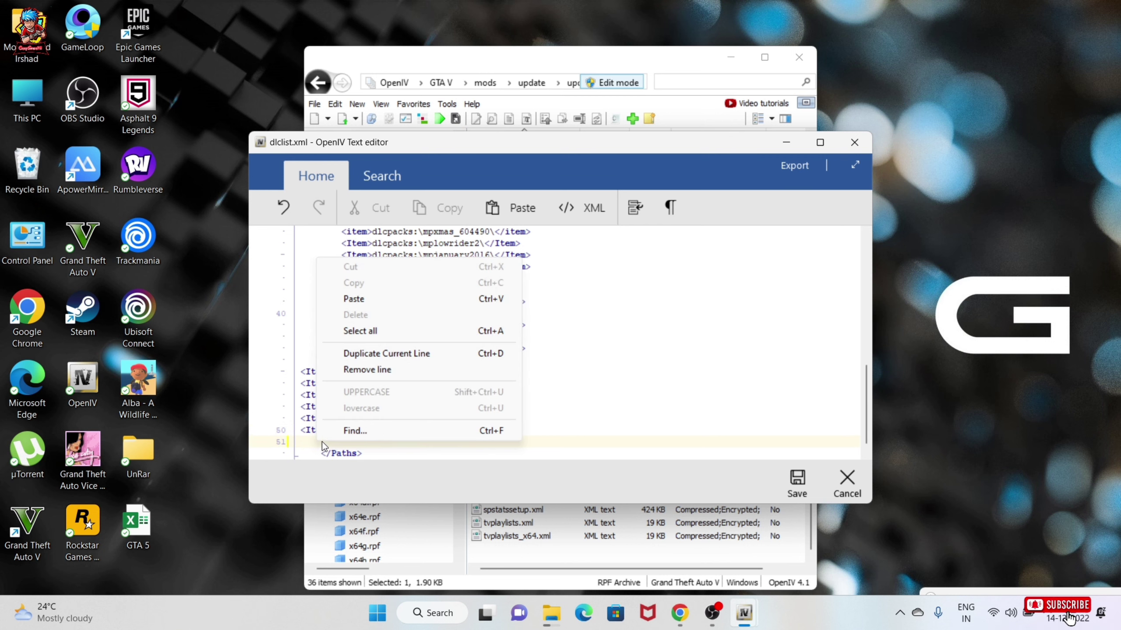
left_click(356, 296)
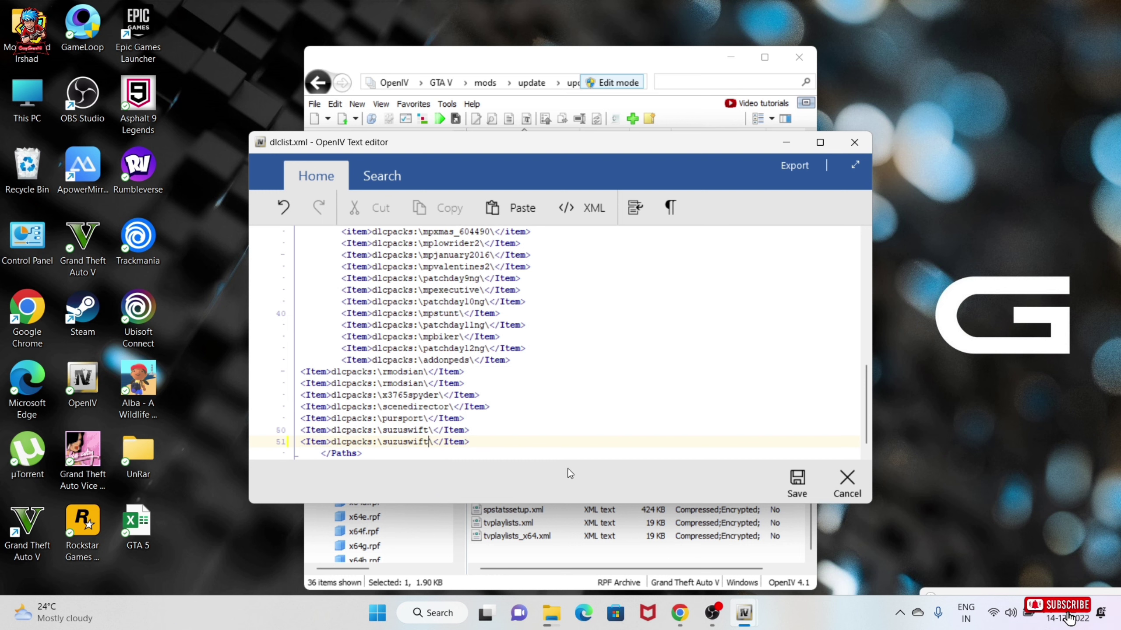
key("BackSpace")
key("BackSpace")
key("BackSpace")
key("BackSpace")
key("BackSpace")
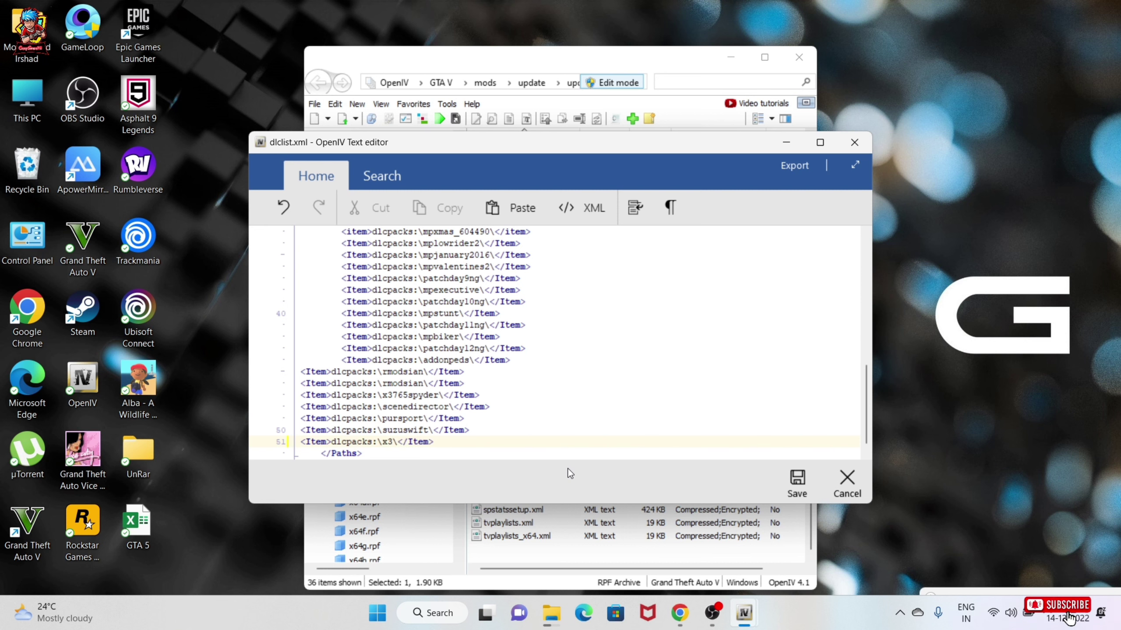
type("che21")
left_click(796, 480)
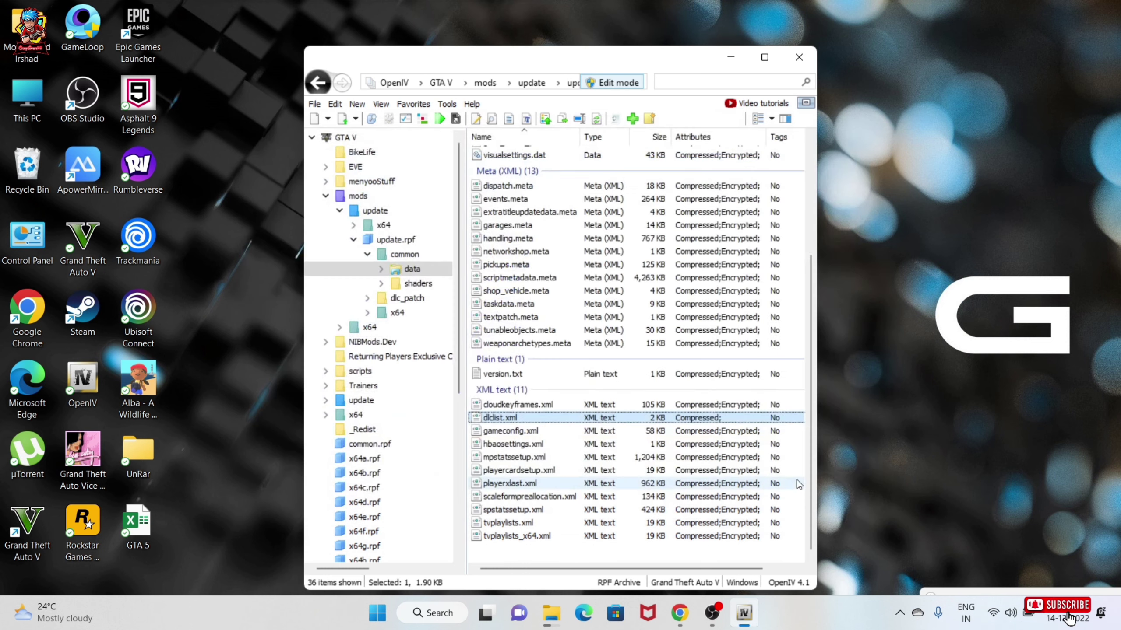
left_click(796, 57)
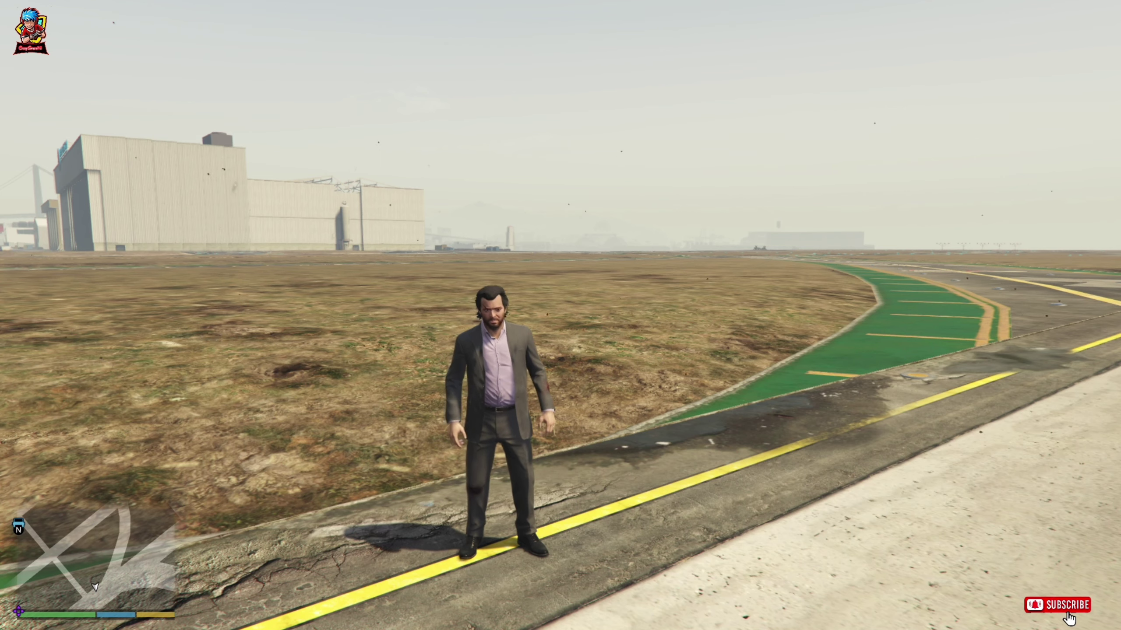
- Open Menyoo's Object Spooner > Spawn Entity > Vehicle > Input Model box and type 'x3'
key("F8")
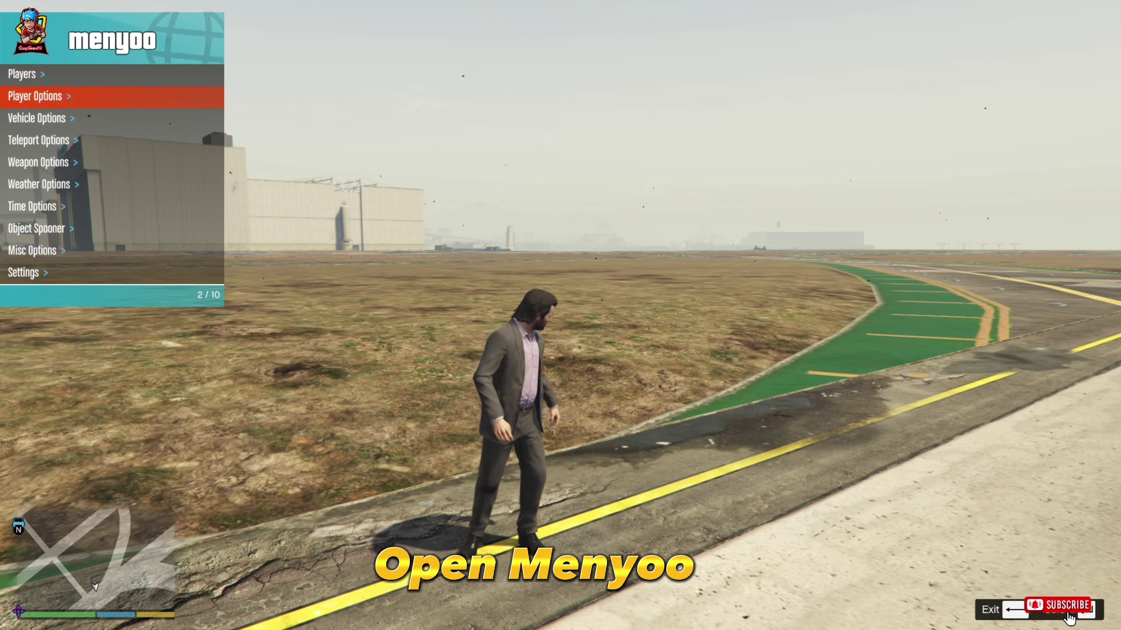
key("Down")
key("Down")
key("Down")
key("Down")
key("Down")
key("Down")
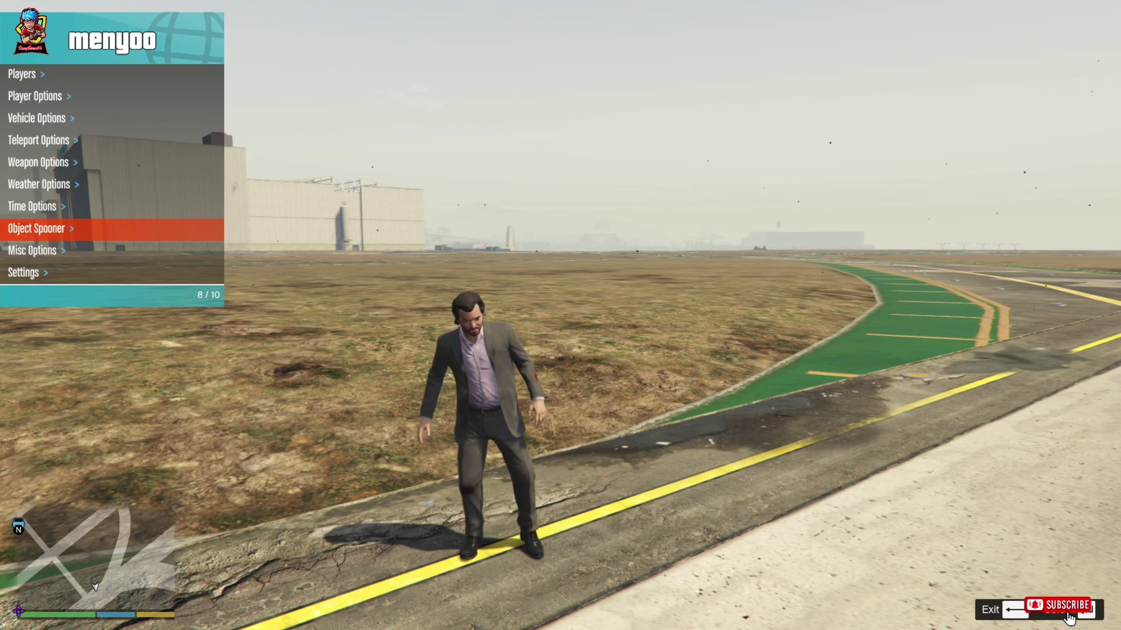
key("Return")
key("Down")
key("Return")
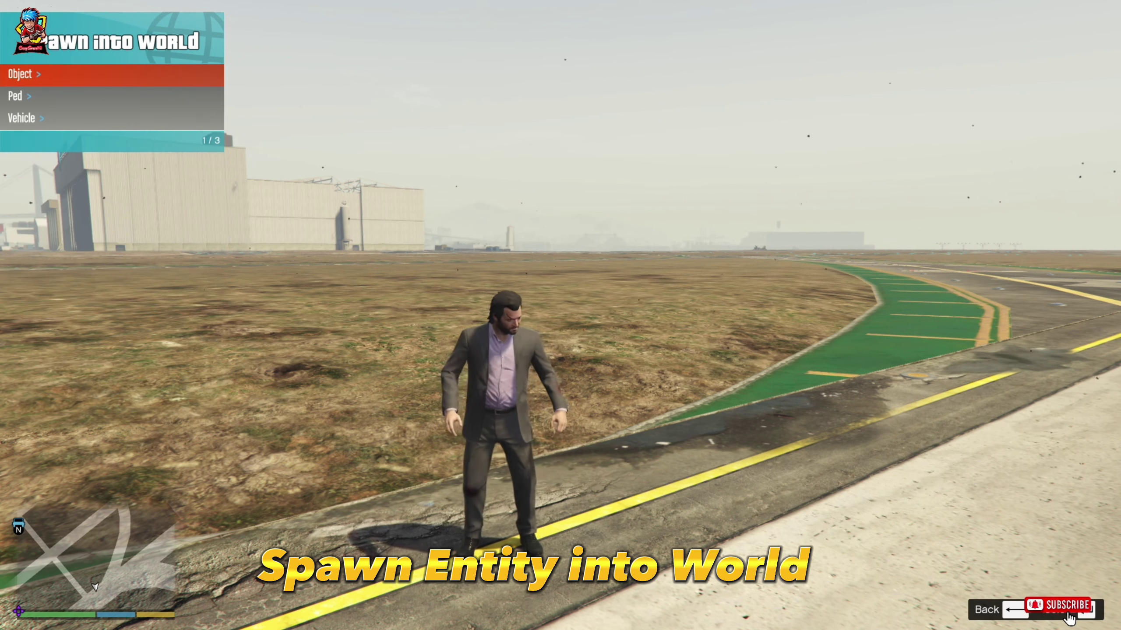
key("Down")
key("Down")
key("Return")
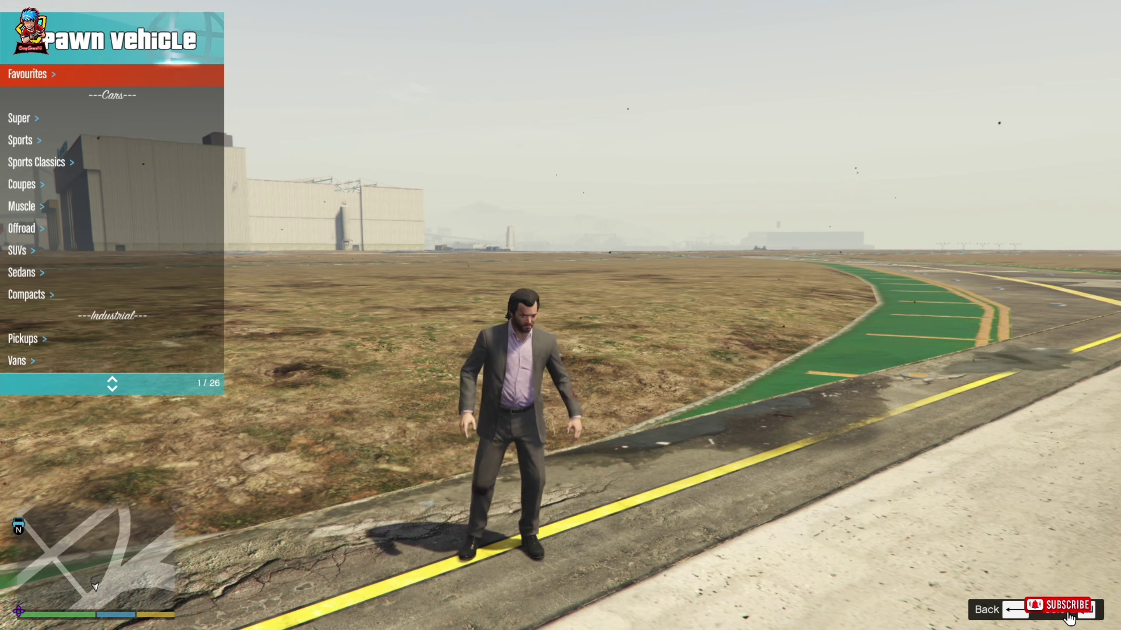
key("Up")
key("Return")
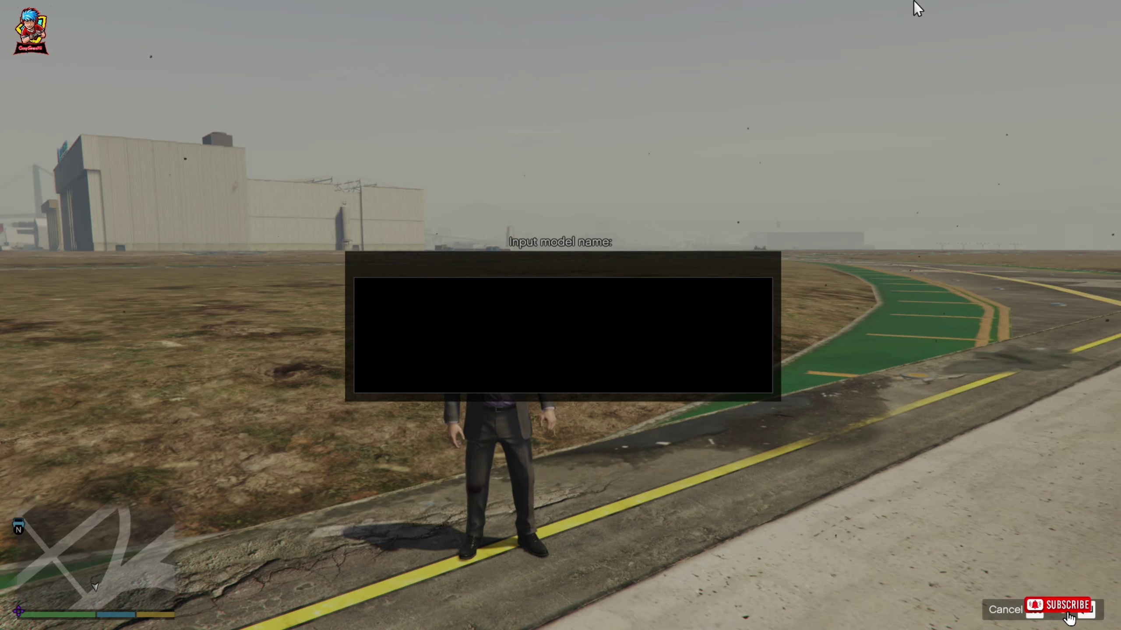
type("x3")
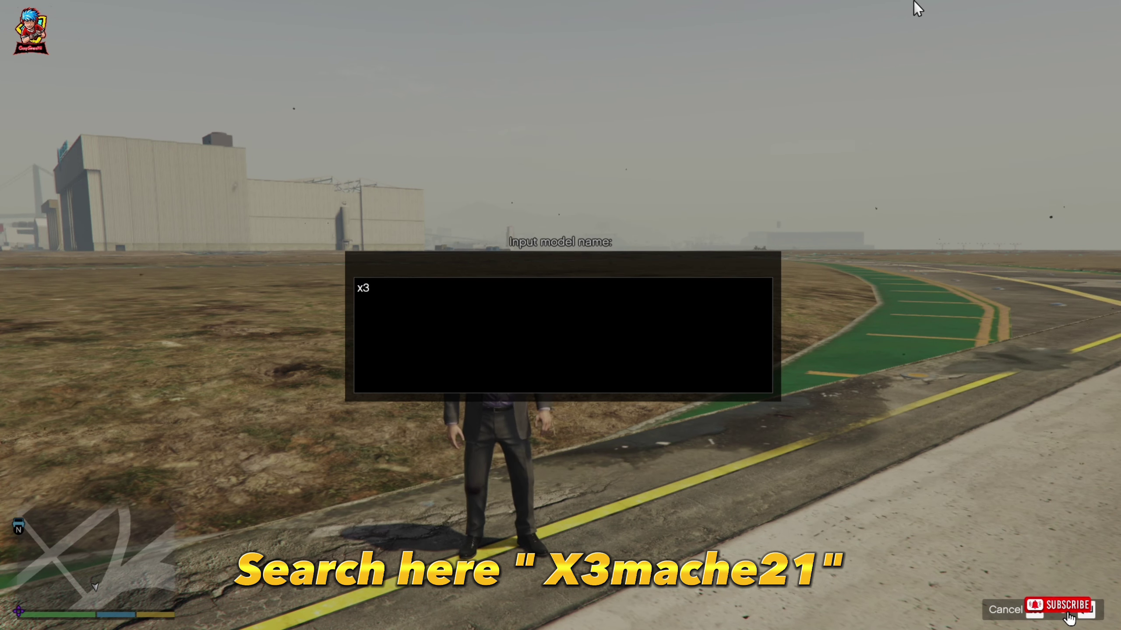